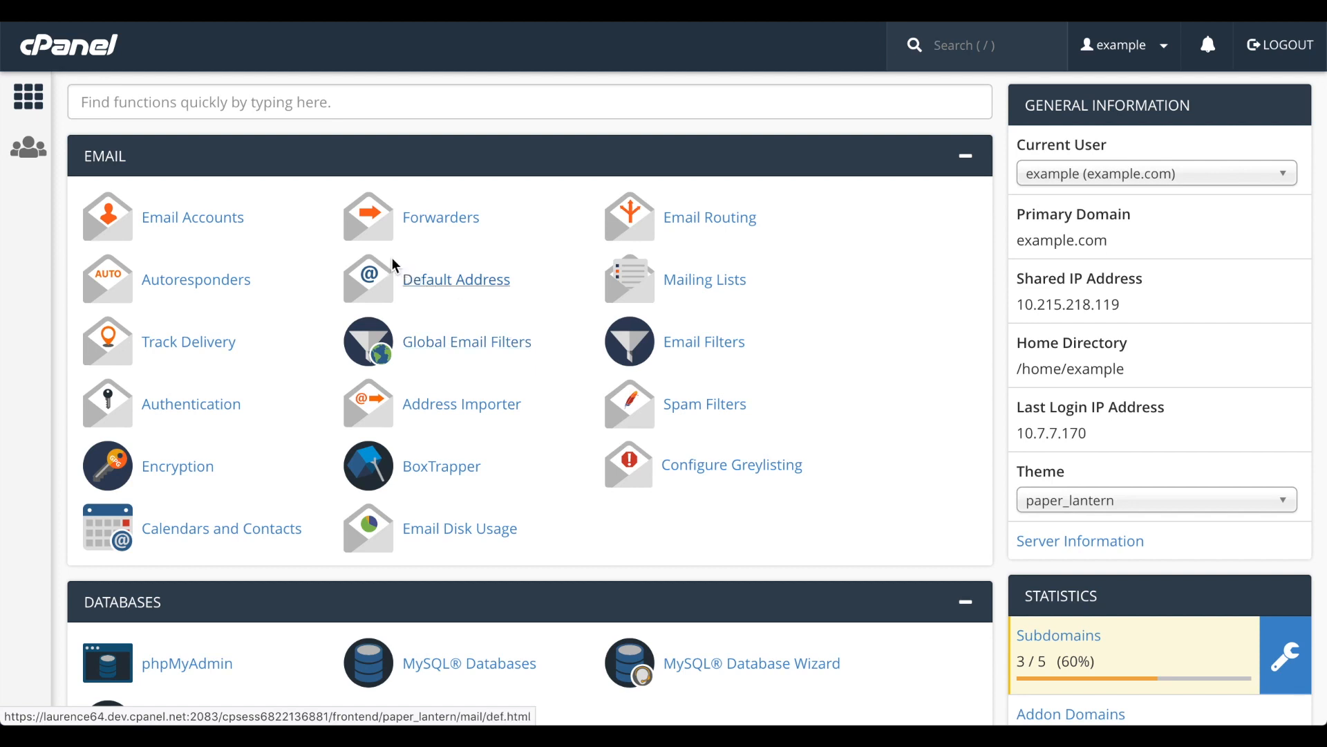
Open the Email Accounts page, search the account list for "happy", and clear the search.
{"action": "left_click", "coordinate": [251, 223]}
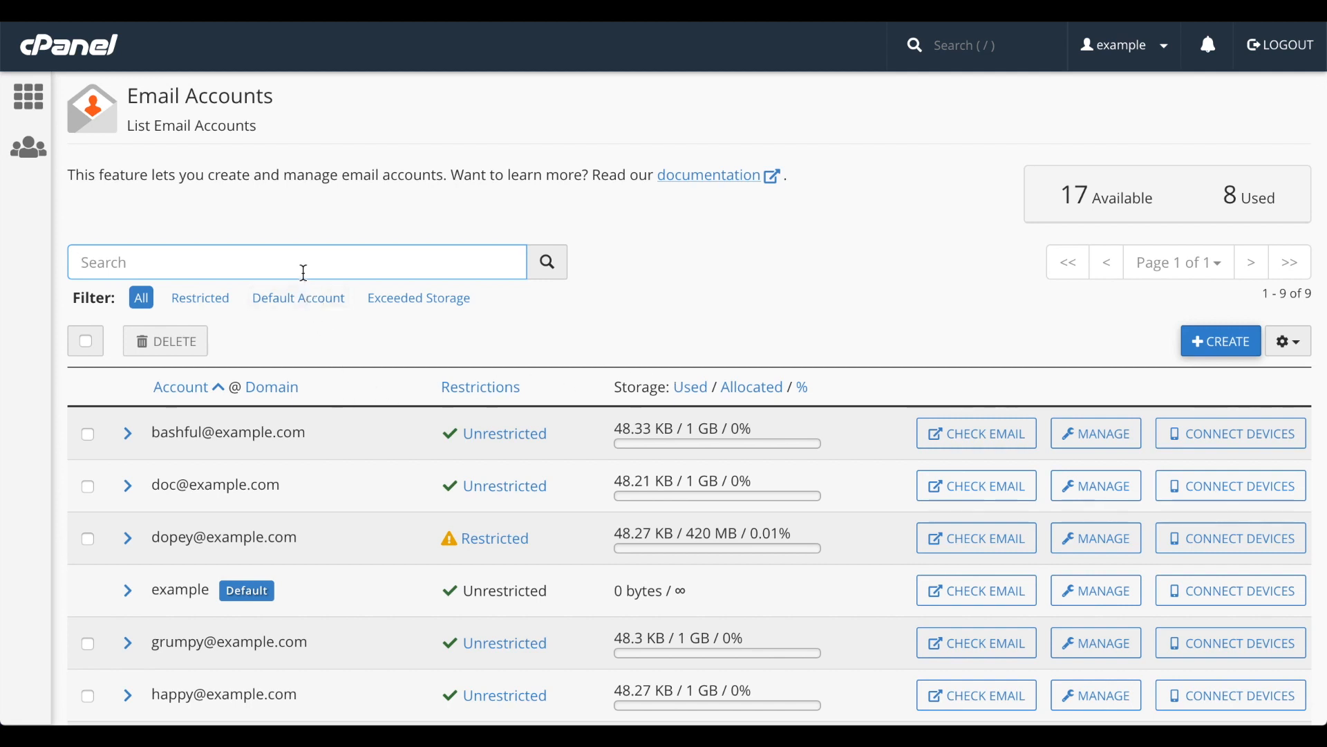
{"action": "type", "text": "happy"}
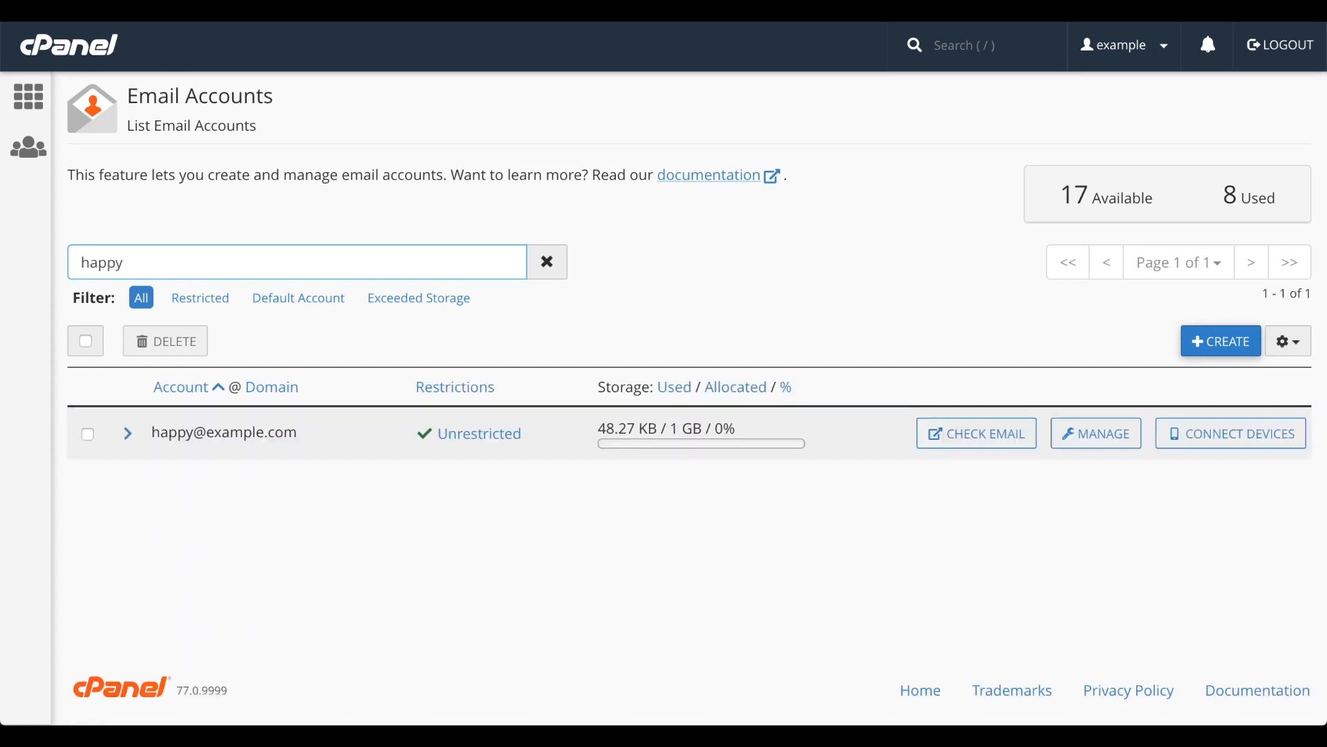
{"action": "key", "text": "ctrl+a"}
{"action": "key", "text": "BackSpace"}
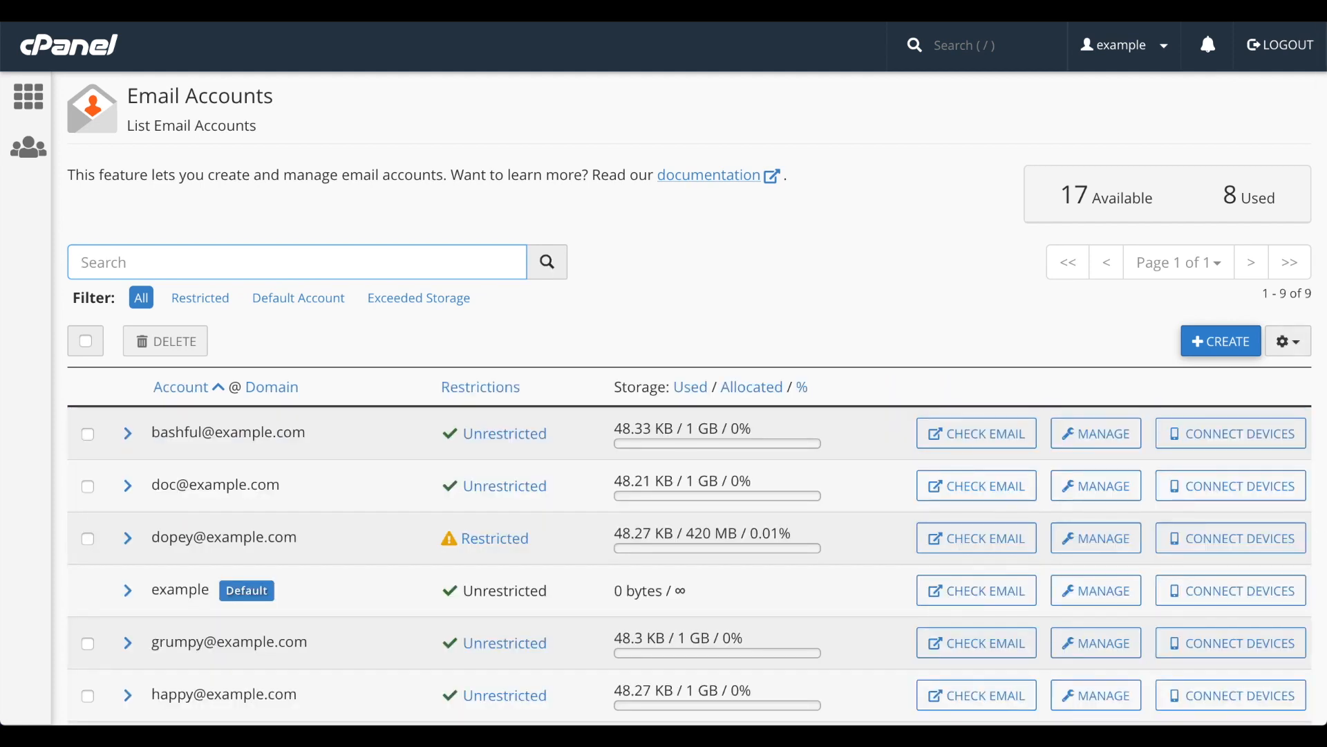
Filter the account list by Restricted, Default Account and Exceeded Storage, and return to All.
{"action": "left_click", "coordinate": [211, 302]}
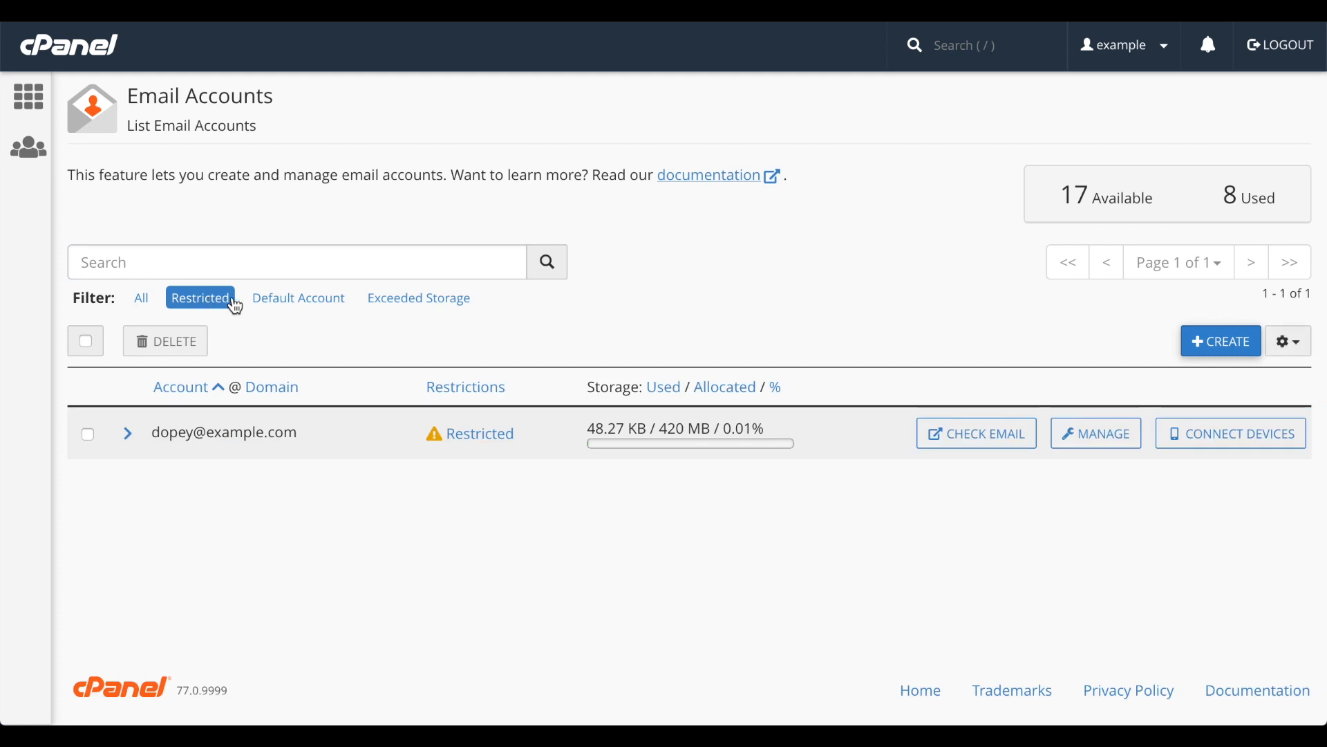
{"action": "left_click", "coordinate": [291, 305]}
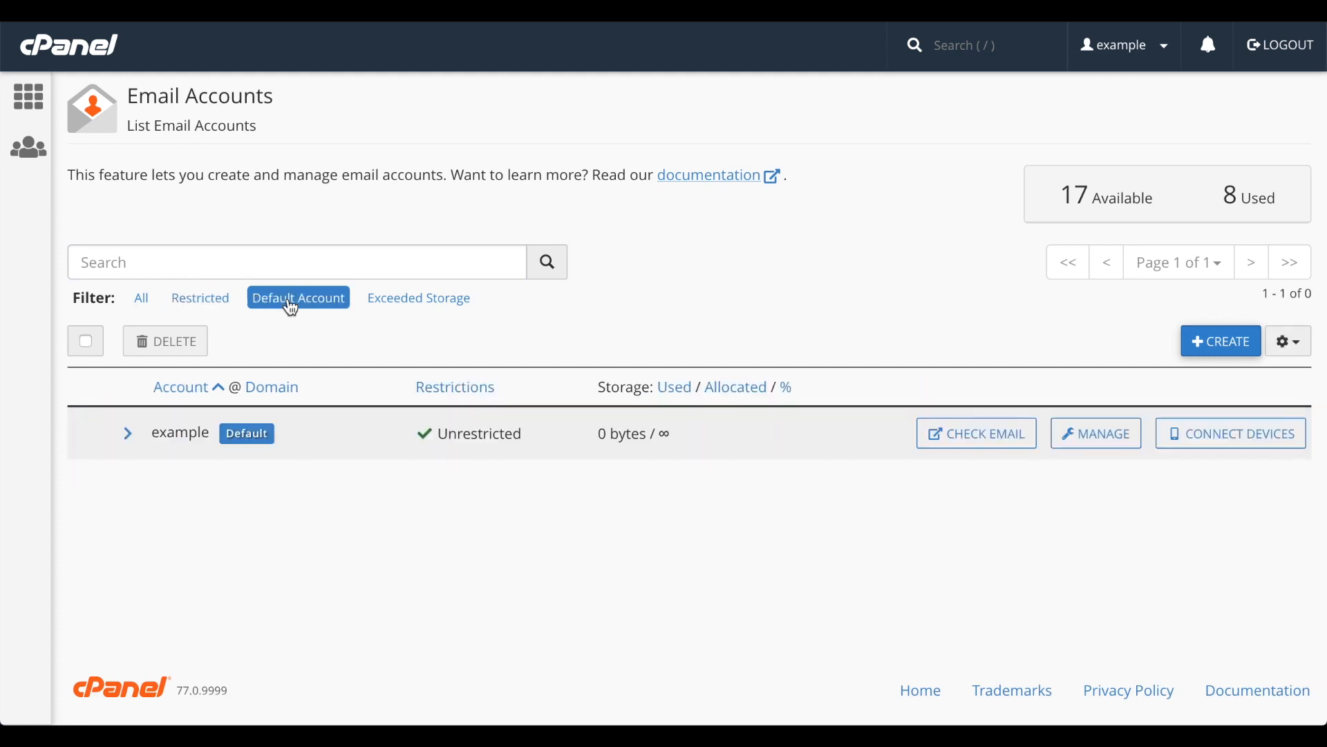
{"action": "left_click", "coordinate": [388, 303]}
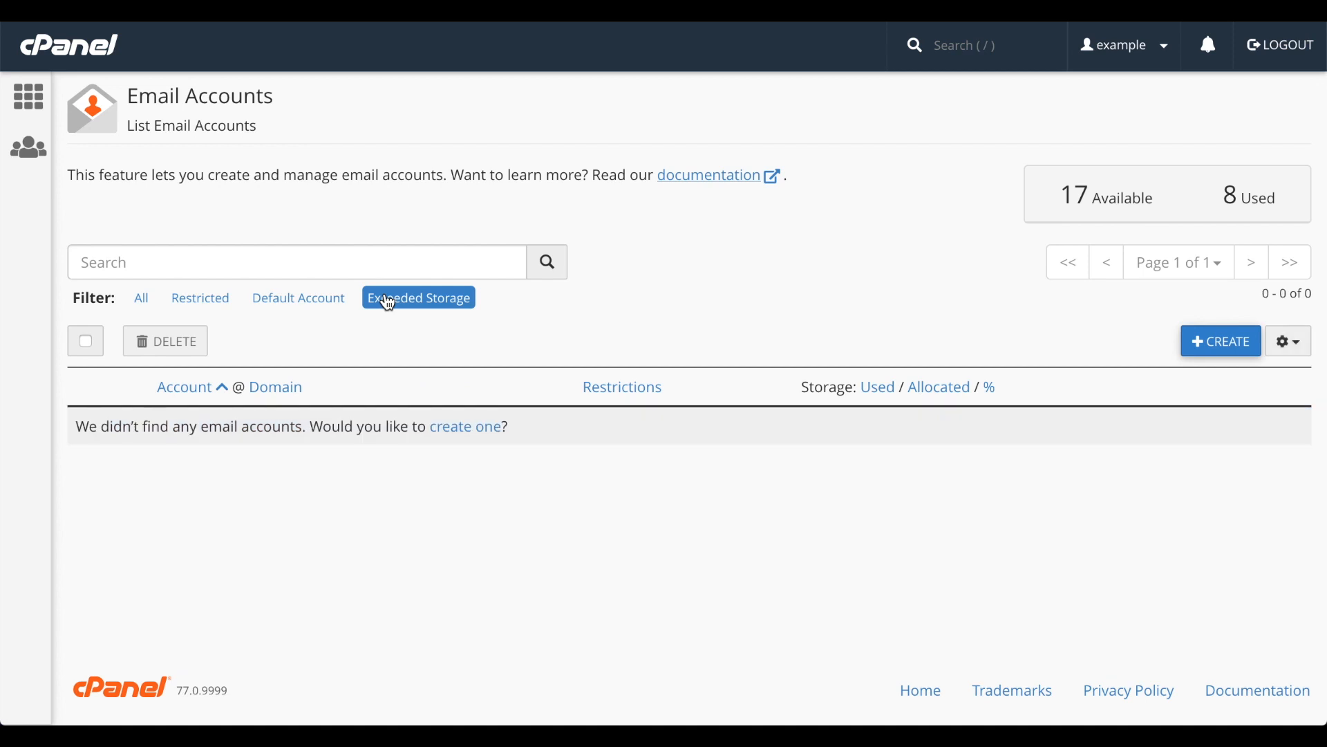
{"action": "left_click", "coordinate": [141, 299]}
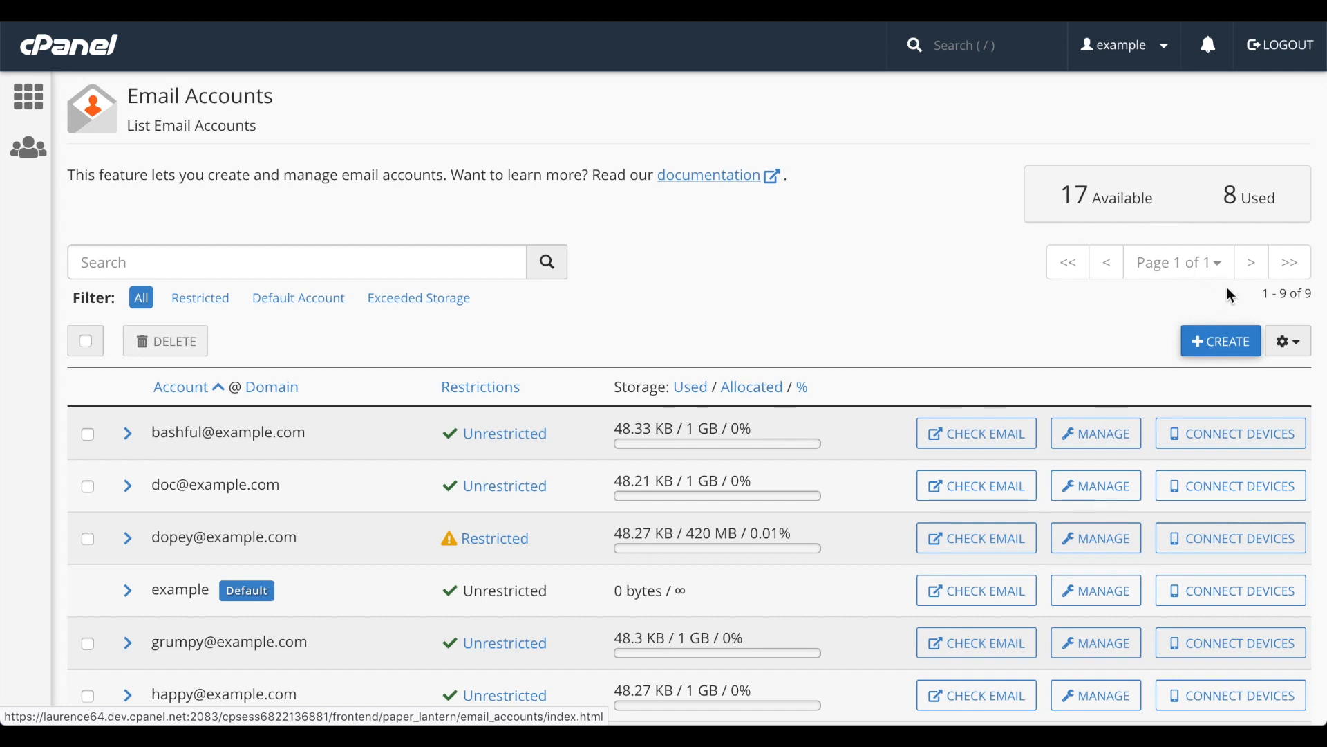
View the entries-per-page options, and sort the email accounts by restrictions, used storage and account name.
{"action": "left_click", "coordinate": [1297, 351]}
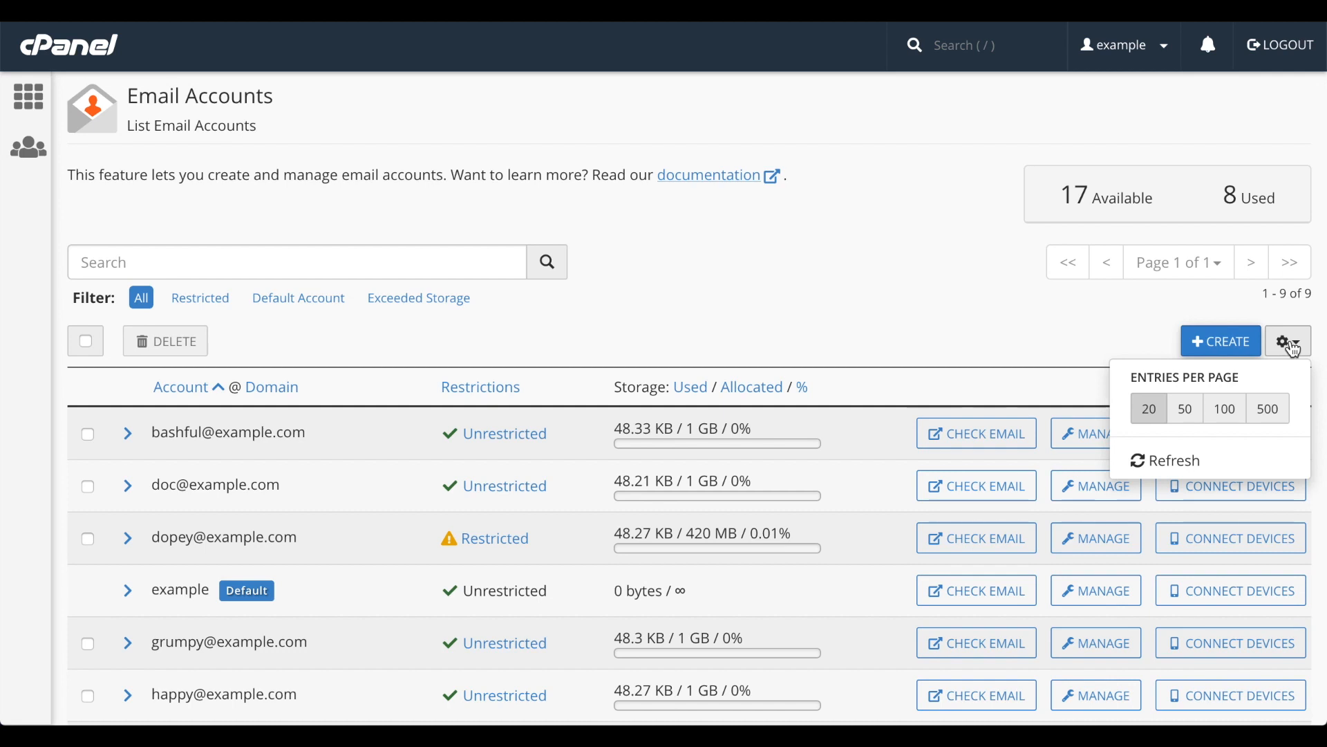
{"action": "left_click", "coordinate": [1085, 323]}
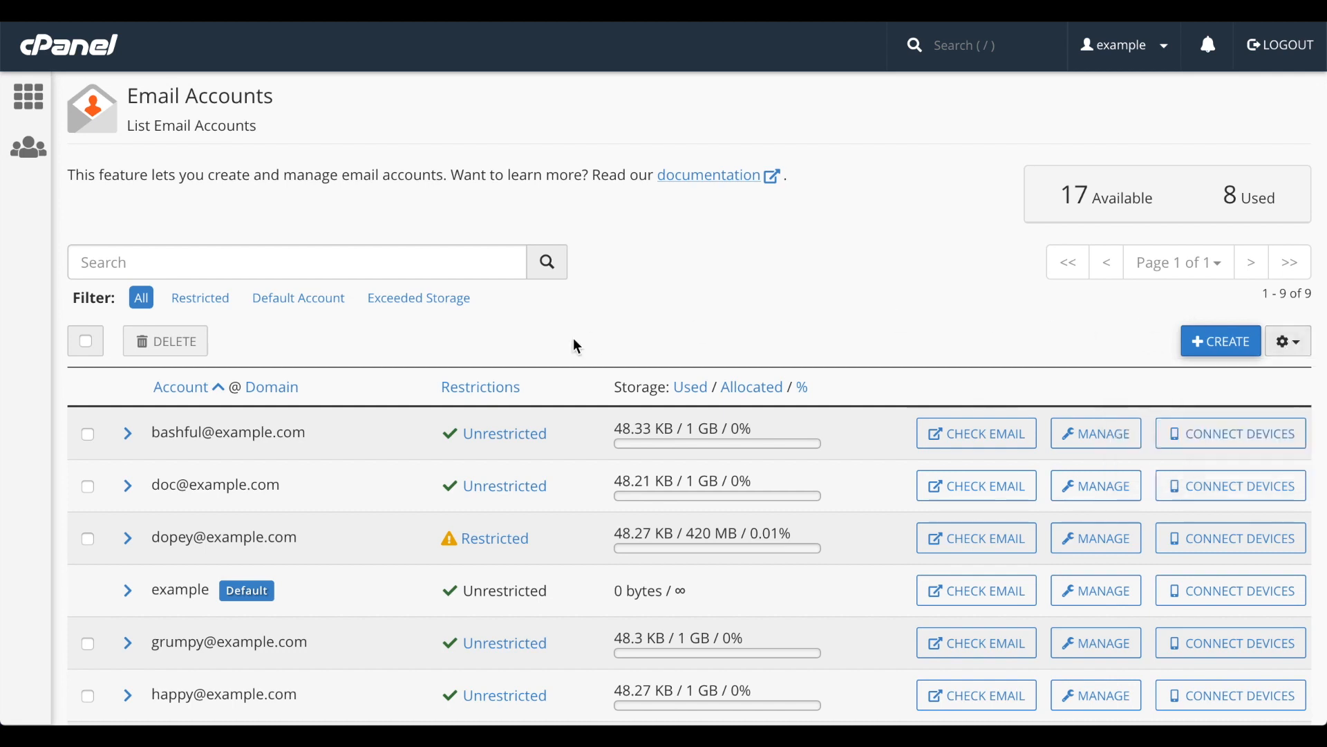
{"action": "left_click", "coordinate": [492, 386]}
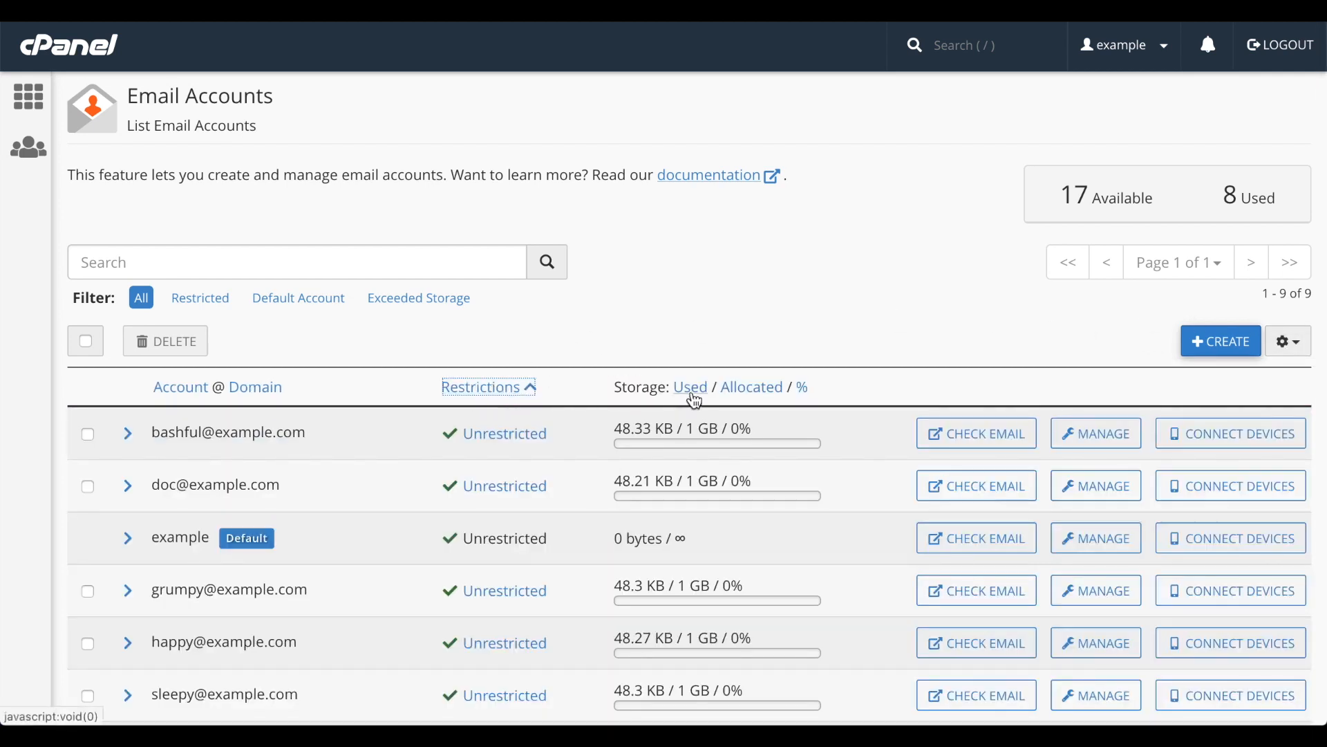
{"action": "left_click", "coordinate": [695, 397]}
{"action": "left_click", "coordinate": [192, 390]}
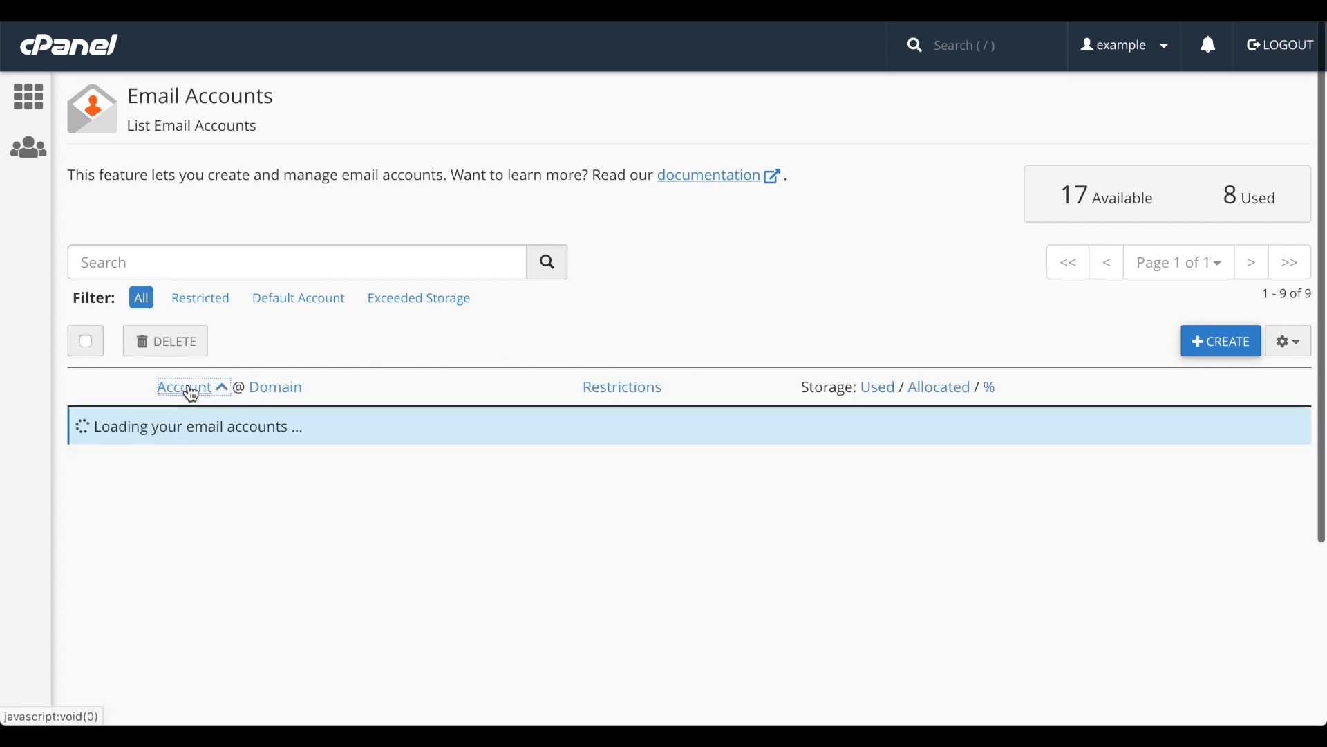
Expand the first listed email account's details, request its deletion, and cancel the request.
{"action": "scroll", "coordinate": [389, 349], "scroll_direction": "down", "scroll_amount": 3}
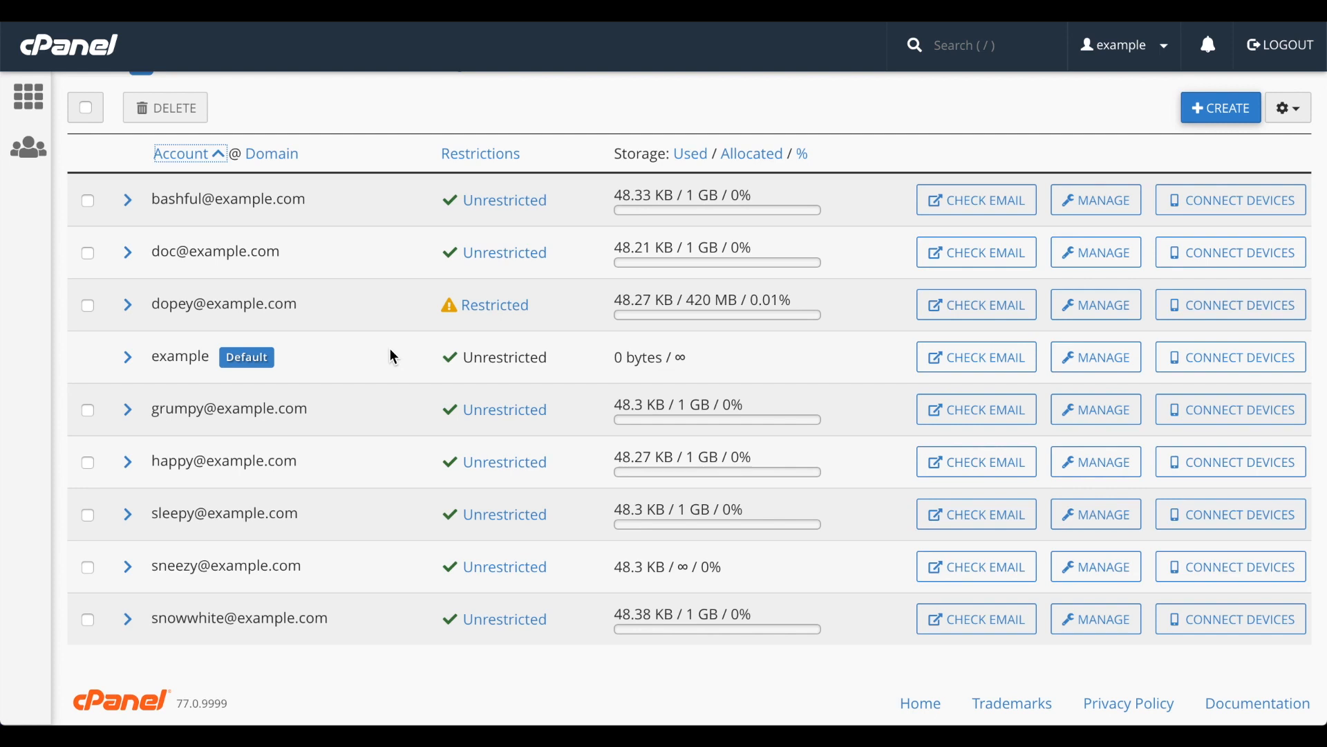
{"action": "left_click", "coordinate": [126, 201]}
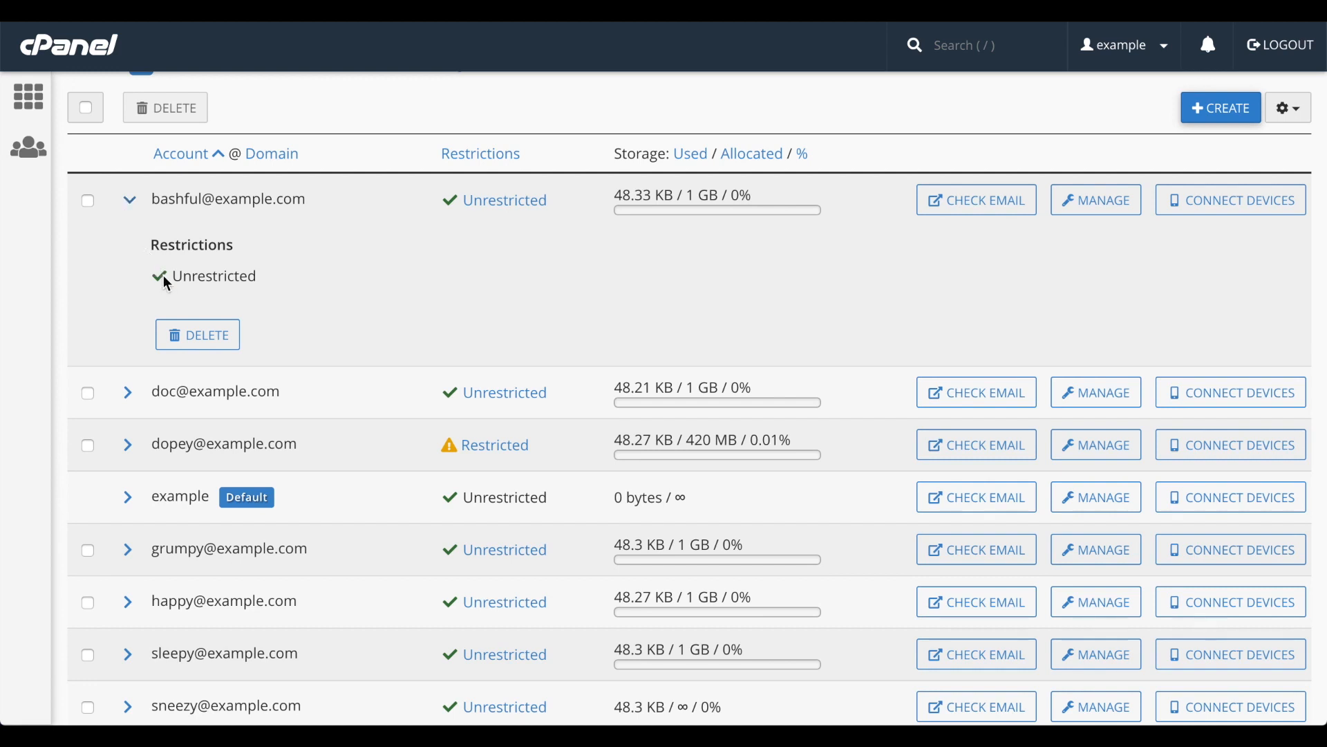
{"action": "left_click", "coordinate": [199, 339]}
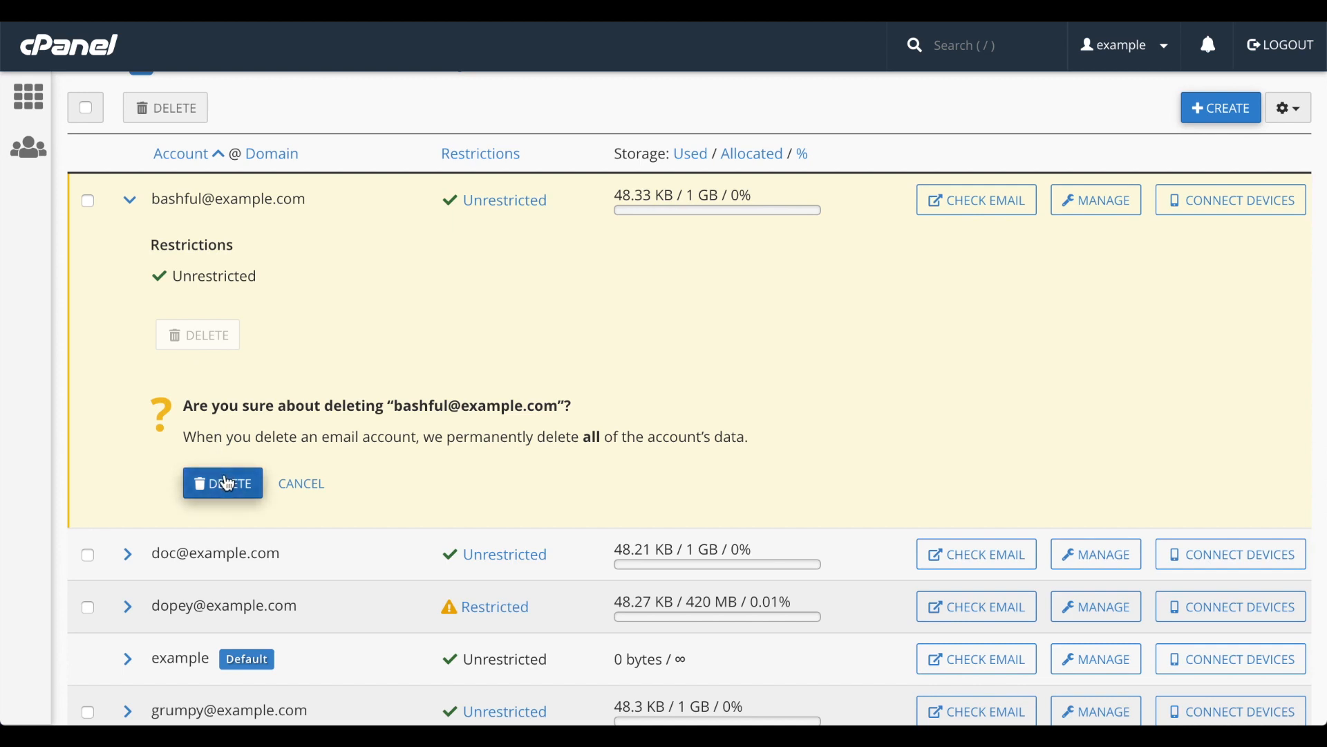
{"action": "left_click", "coordinate": [304, 487]}
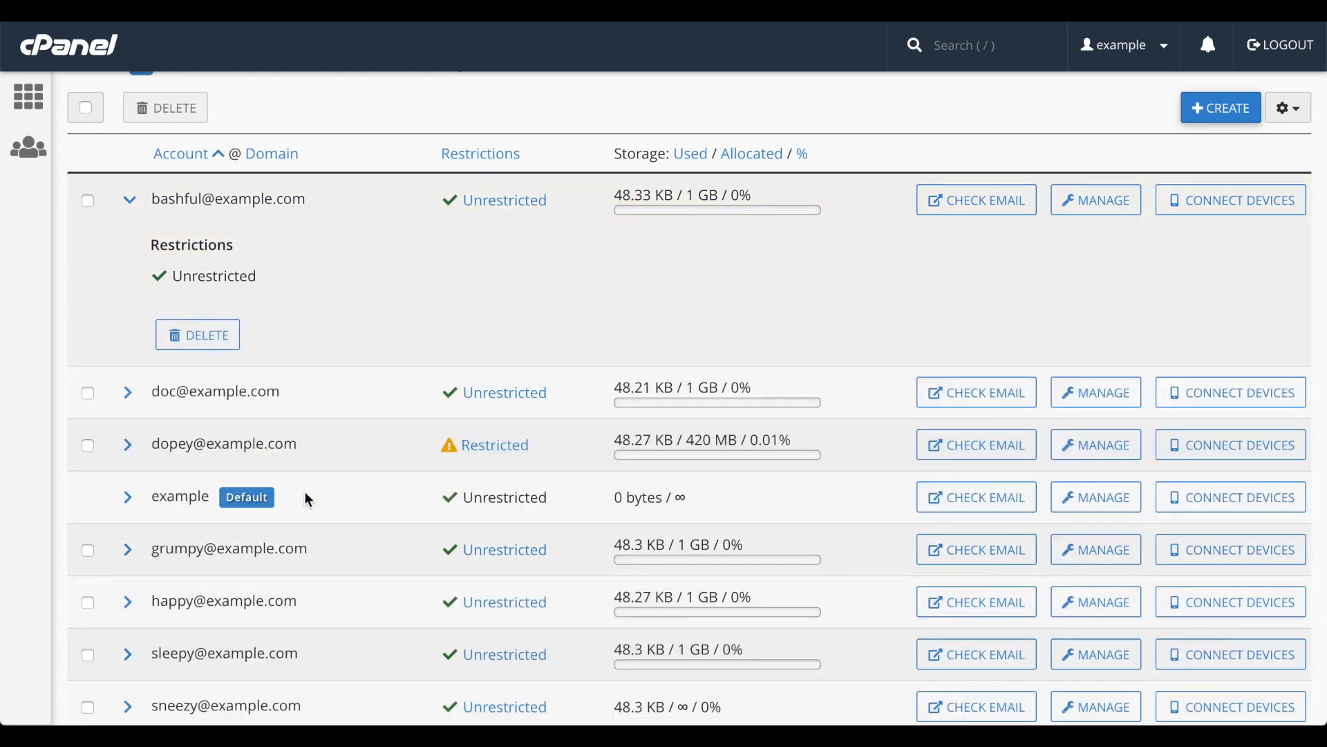
{"action": "left_click", "coordinate": [137, 214]}
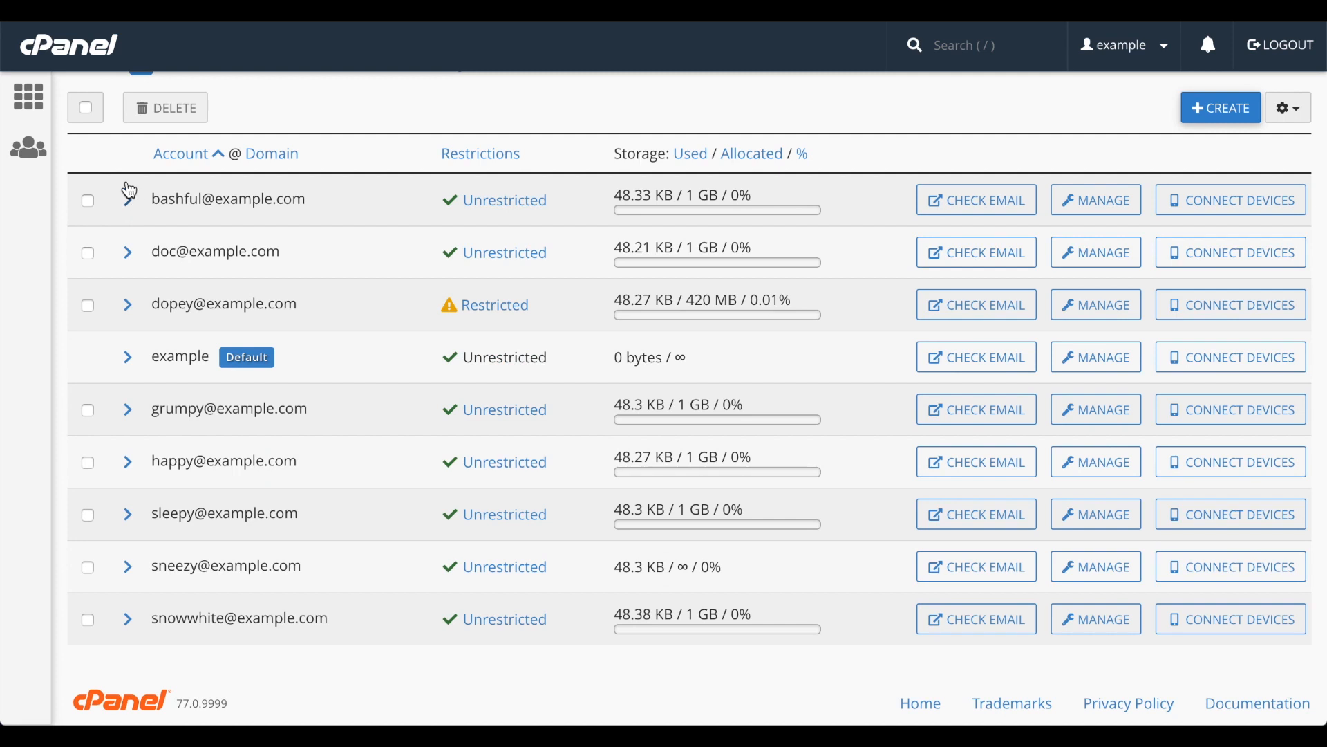
Select the first three email accounts for bulk deletion, cancel the deletion, and clear the selection.
{"action": "left_click", "coordinate": [87, 201]}
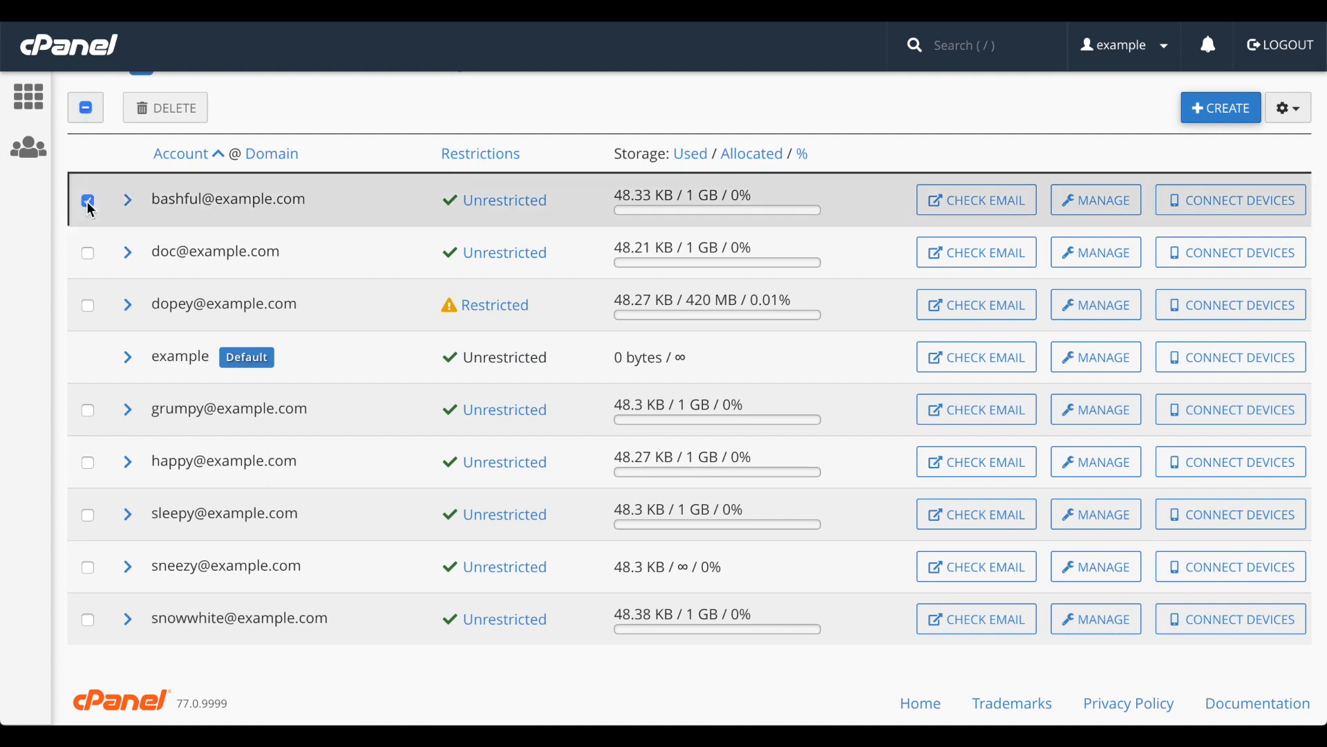
{"action": "left_click", "coordinate": [88, 255]}
{"action": "left_click", "coordinate": [88, 307]}
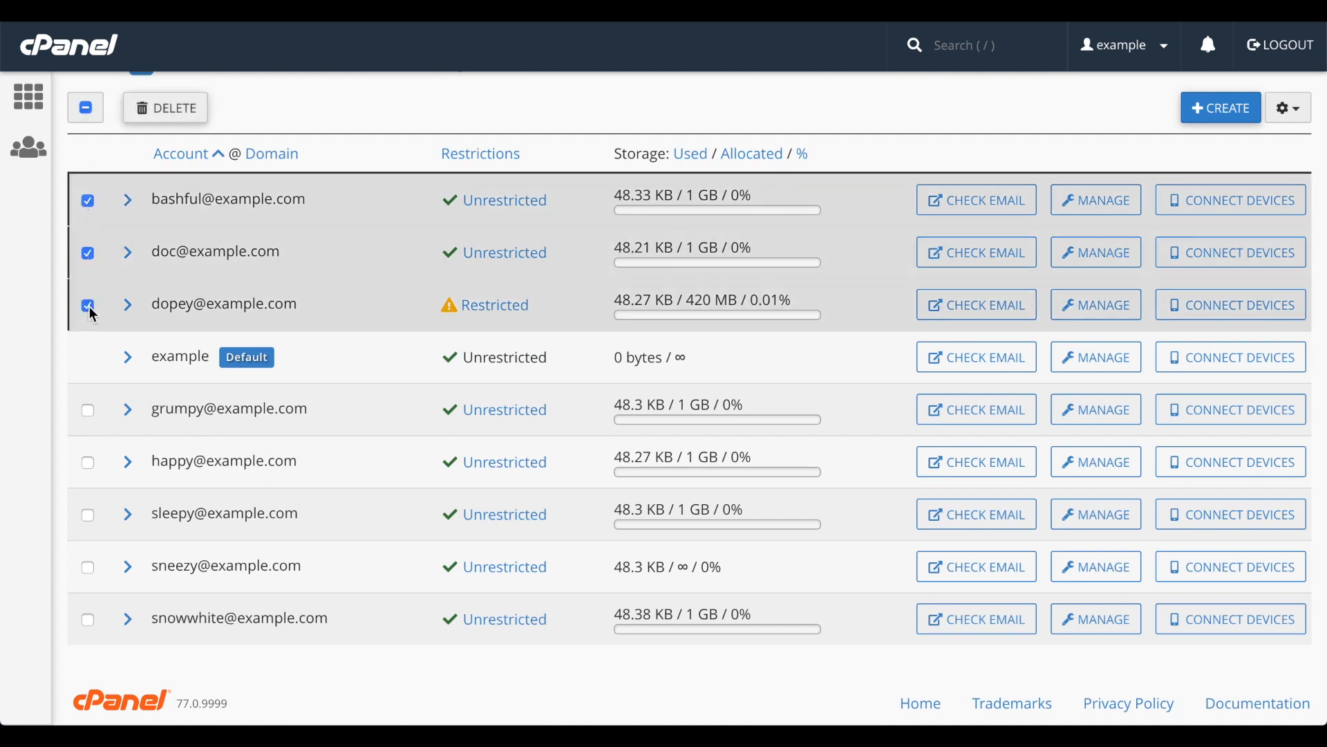
{"action": "left_click", "coordinate": [164, 111]}
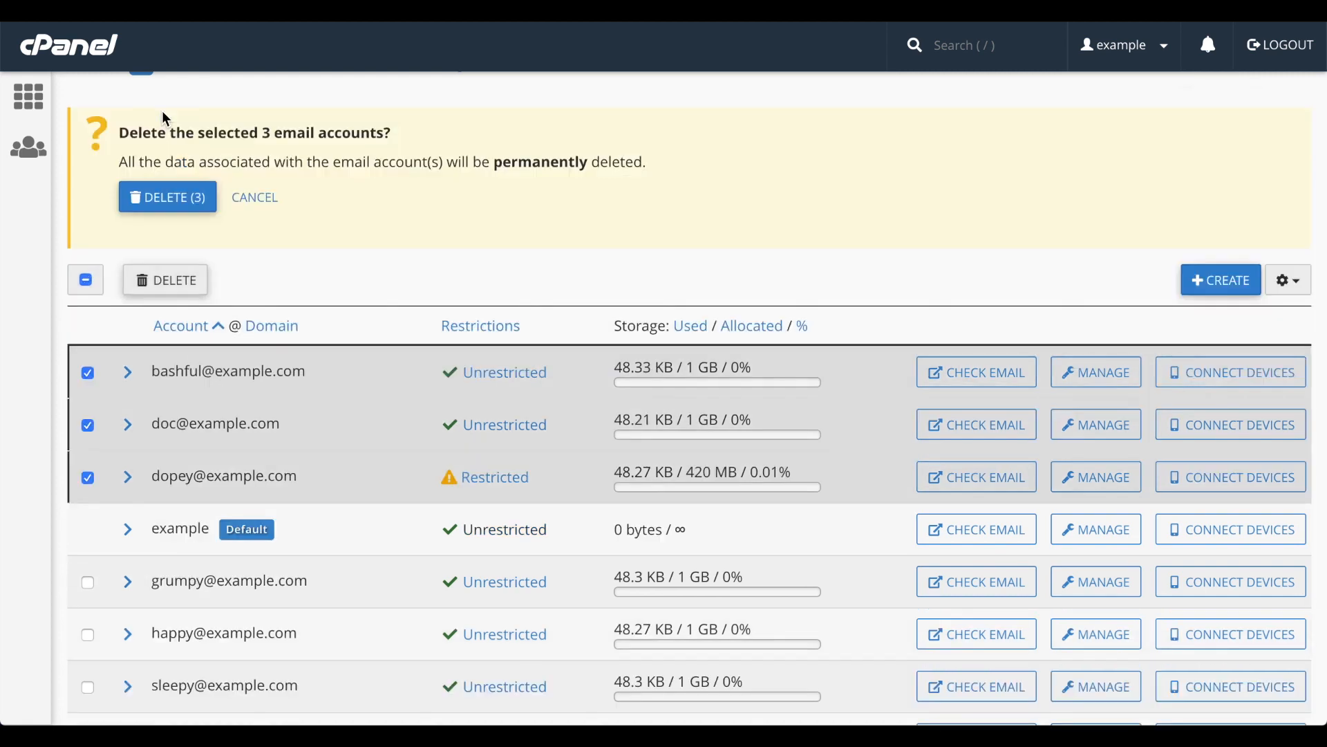
{"action": "left_click", "coordinate": [164, 199]}
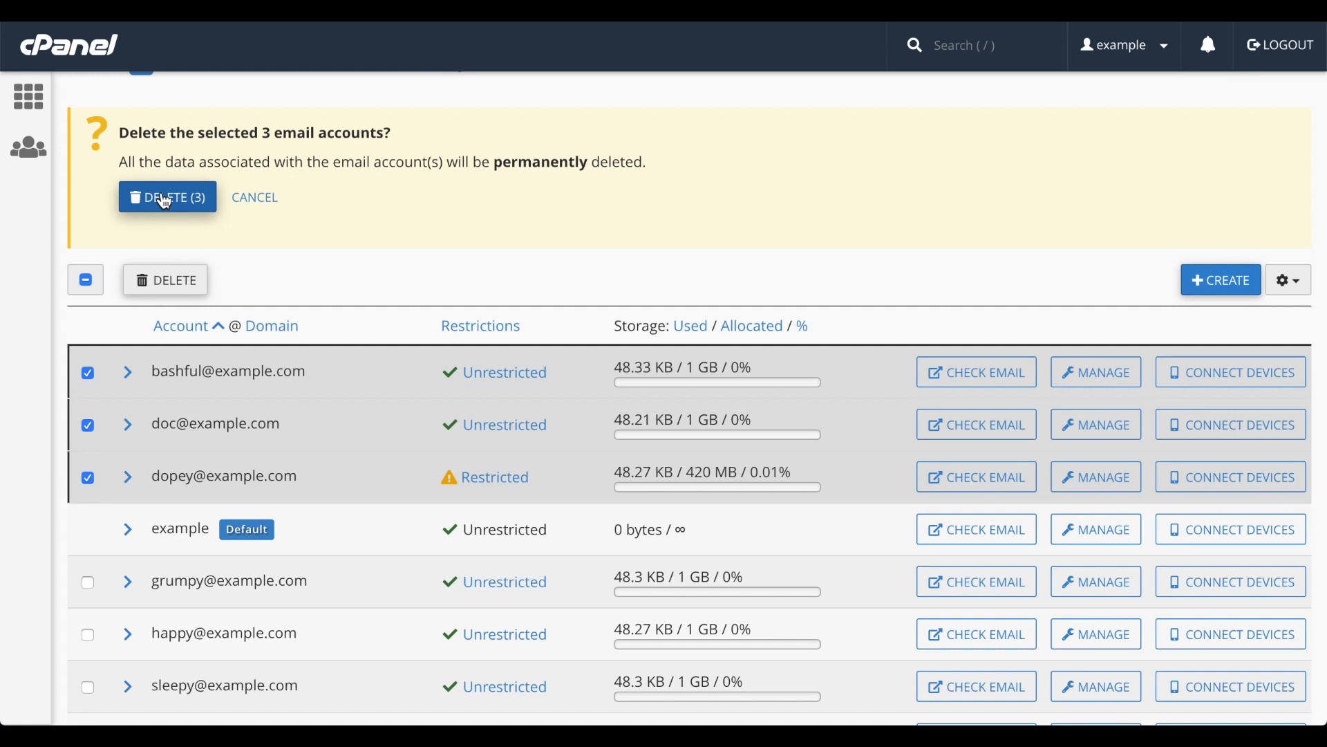
{"action": "left_click", "coordinate": [266, 202]}
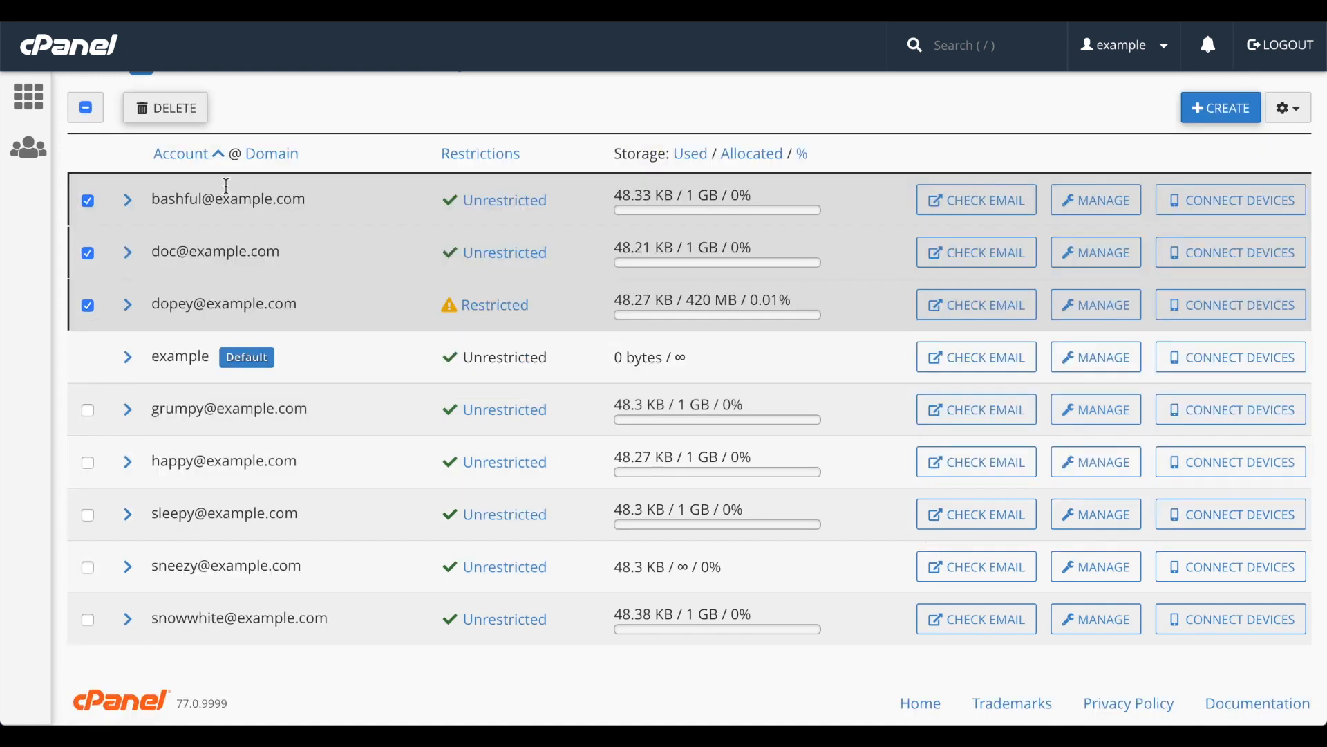
{"action": "left_click", "coordinate": [85, 108]}
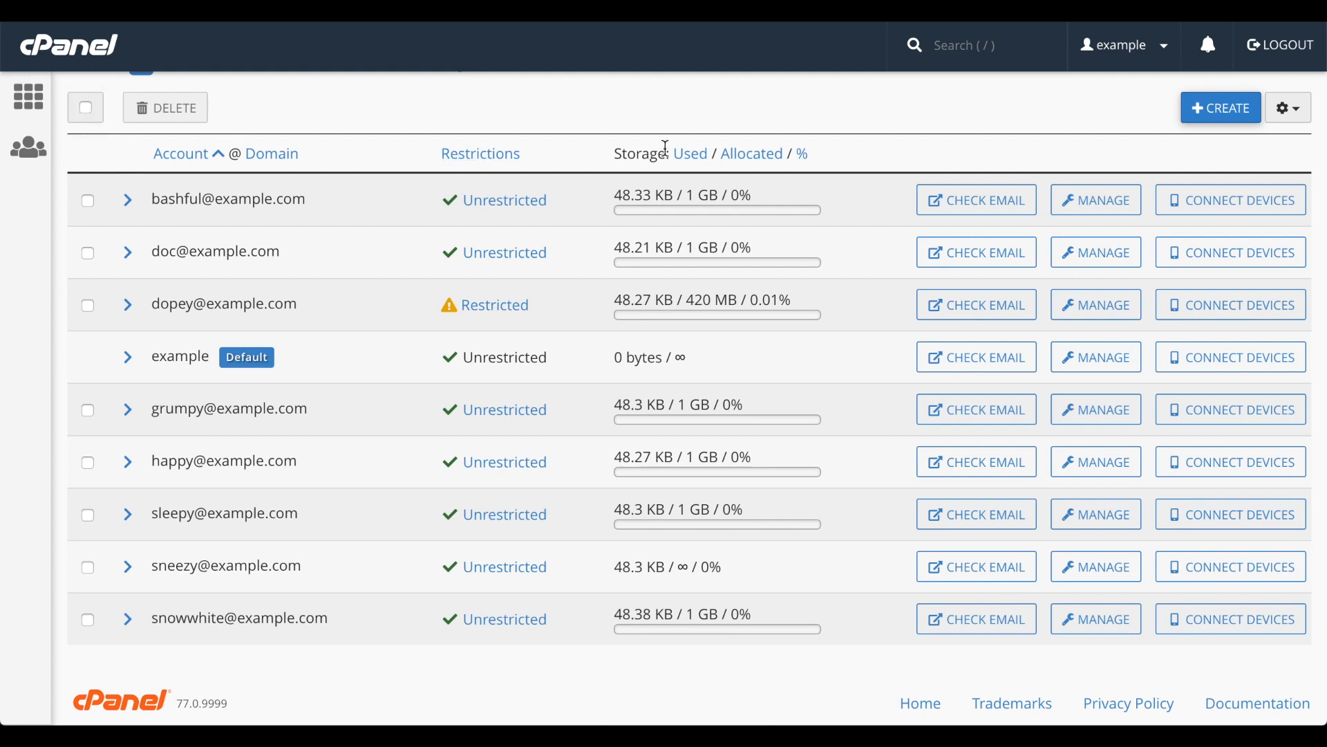
Check the first listed account's email, and open that account's management page.
{"action": "left_click", "coordinate": [980, 214]}
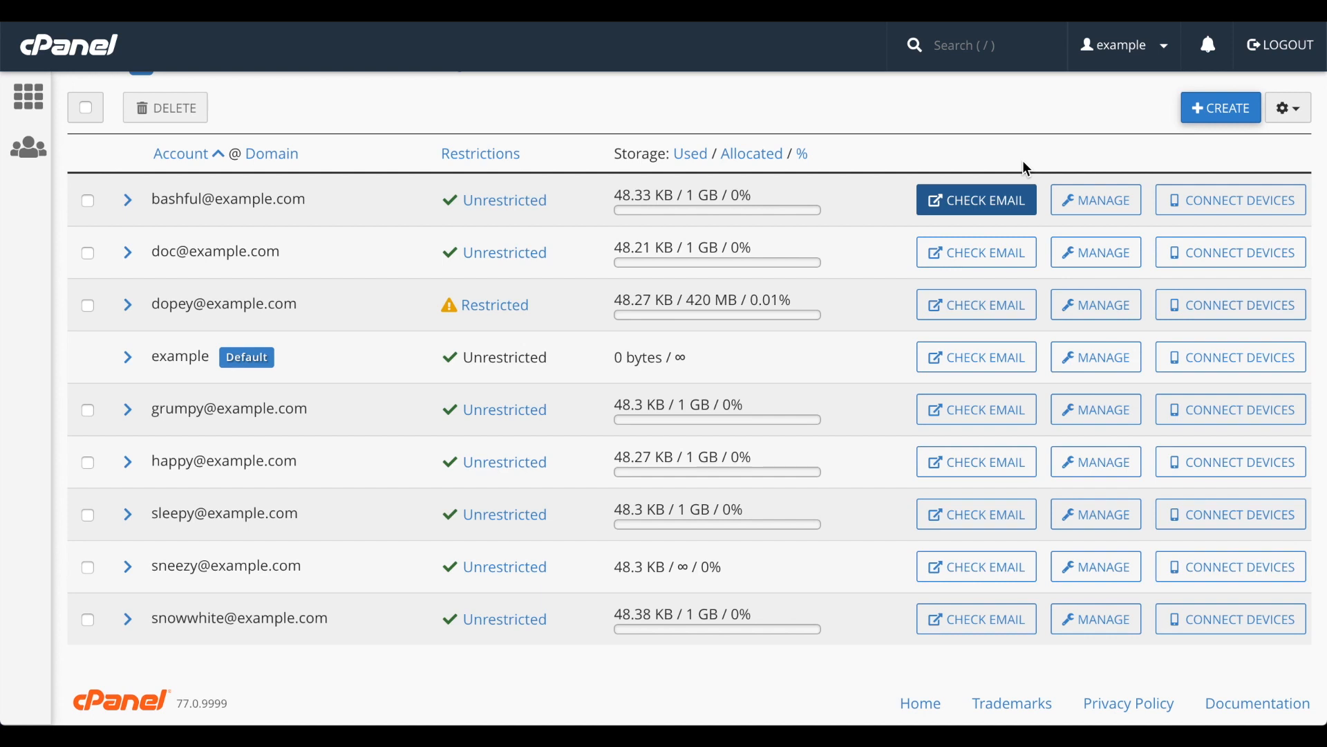
{"action": "left_click", "coordinate": [1089, 209]}
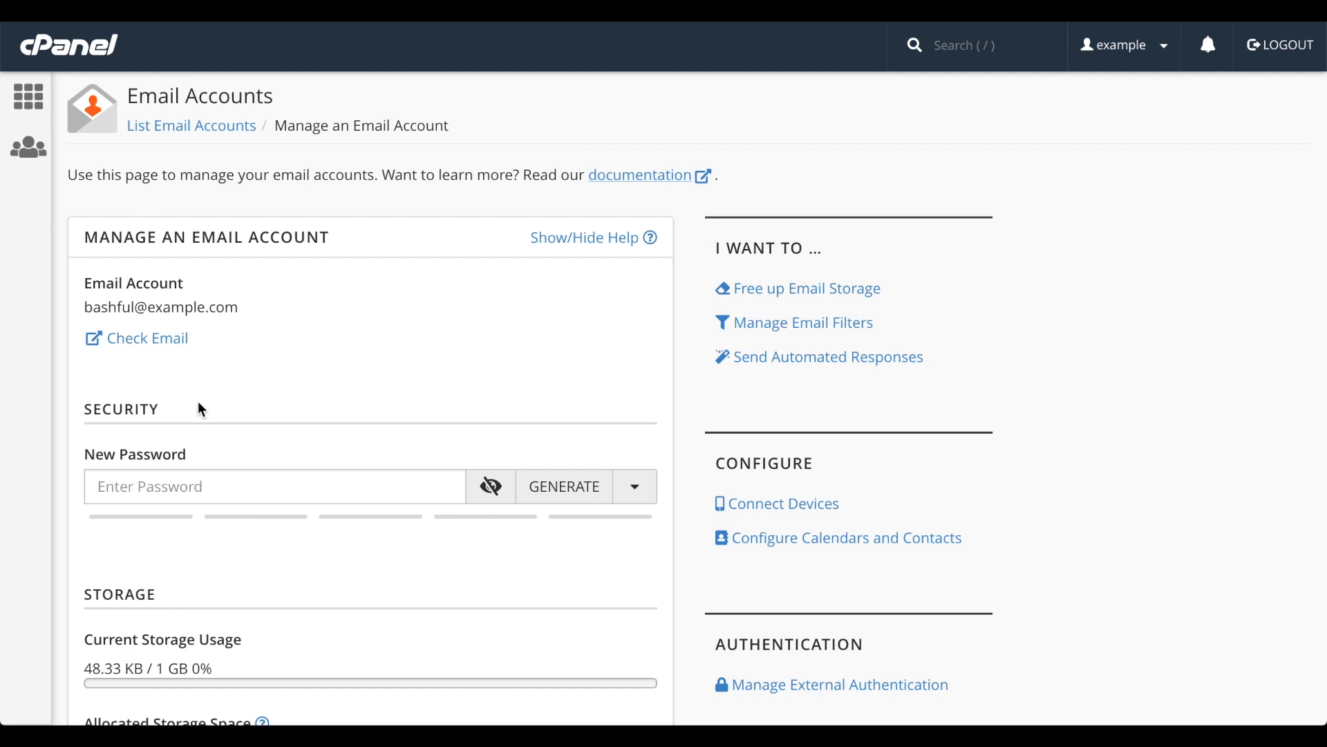
Enter a new password for the email account, reveal it, and hide it again.
{"action": "left_click", "coordinate": [189, 487]}
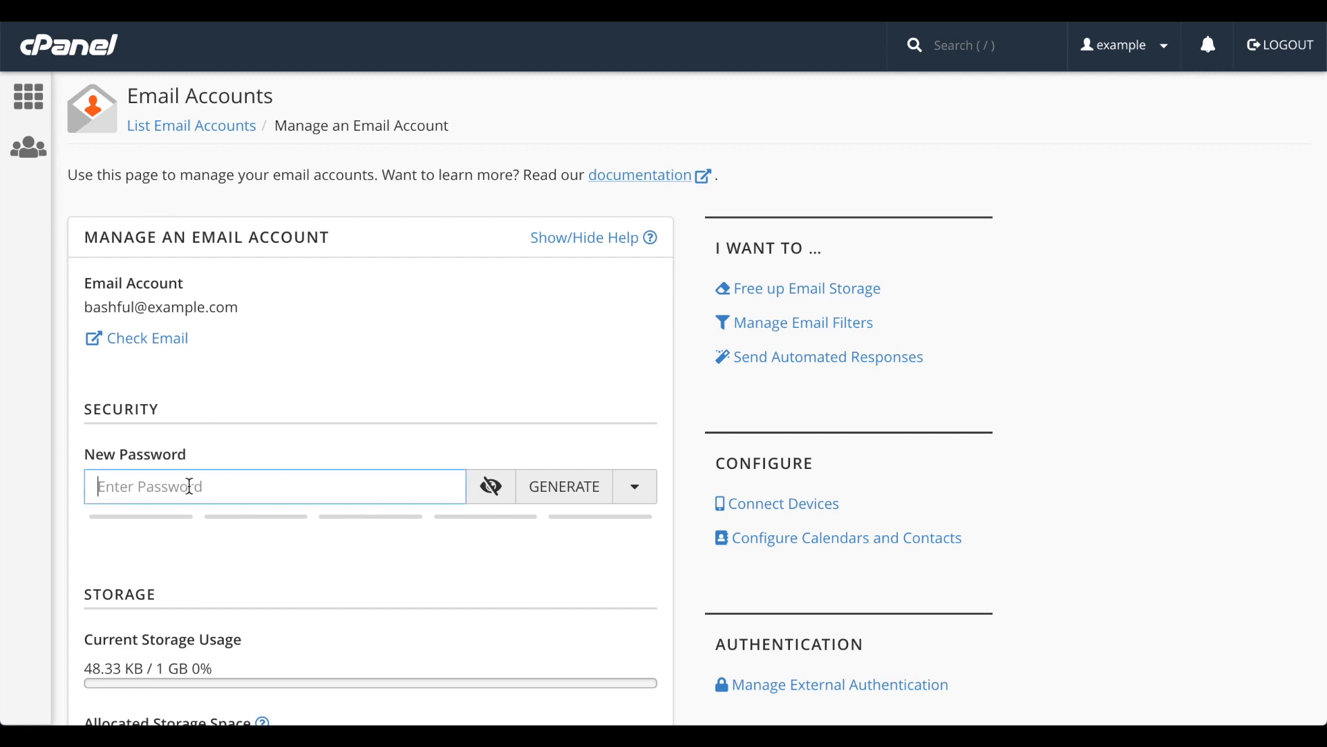
{"action": "type", "text": "*****"}
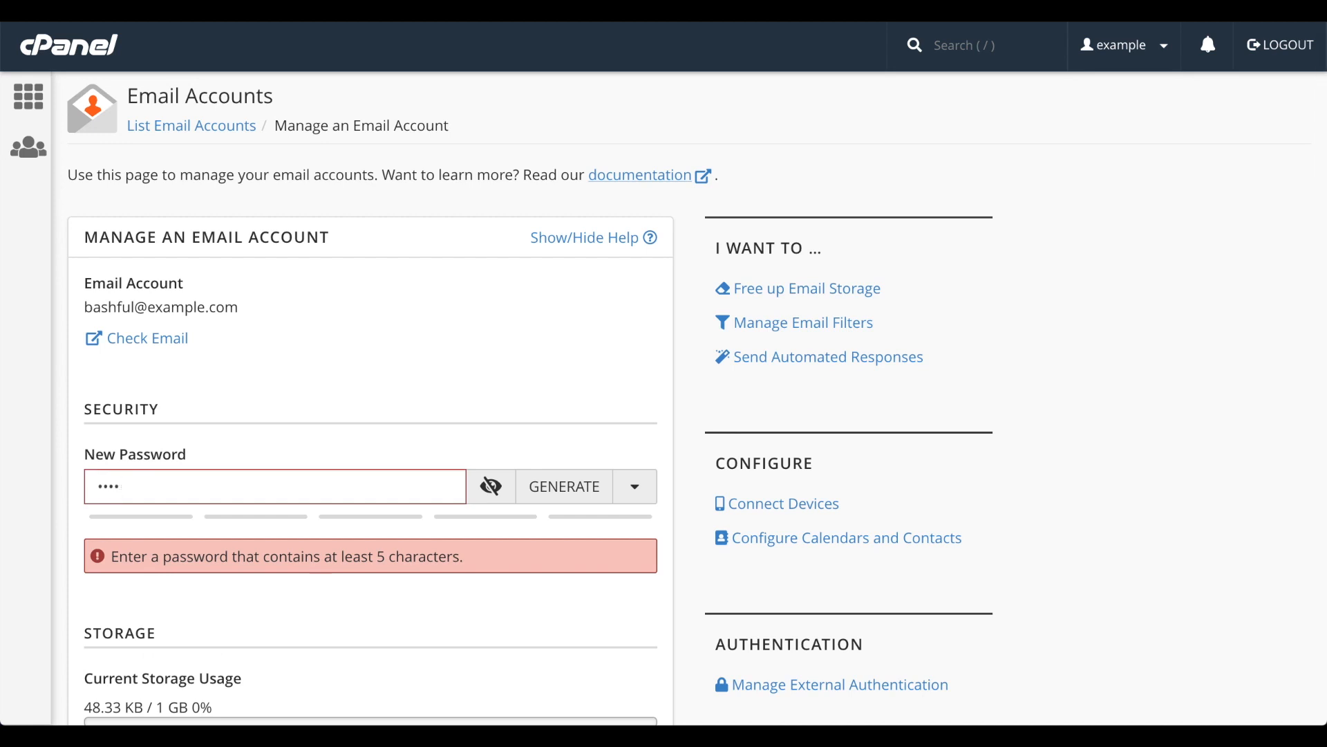
{"action": "type", "text": "****"}
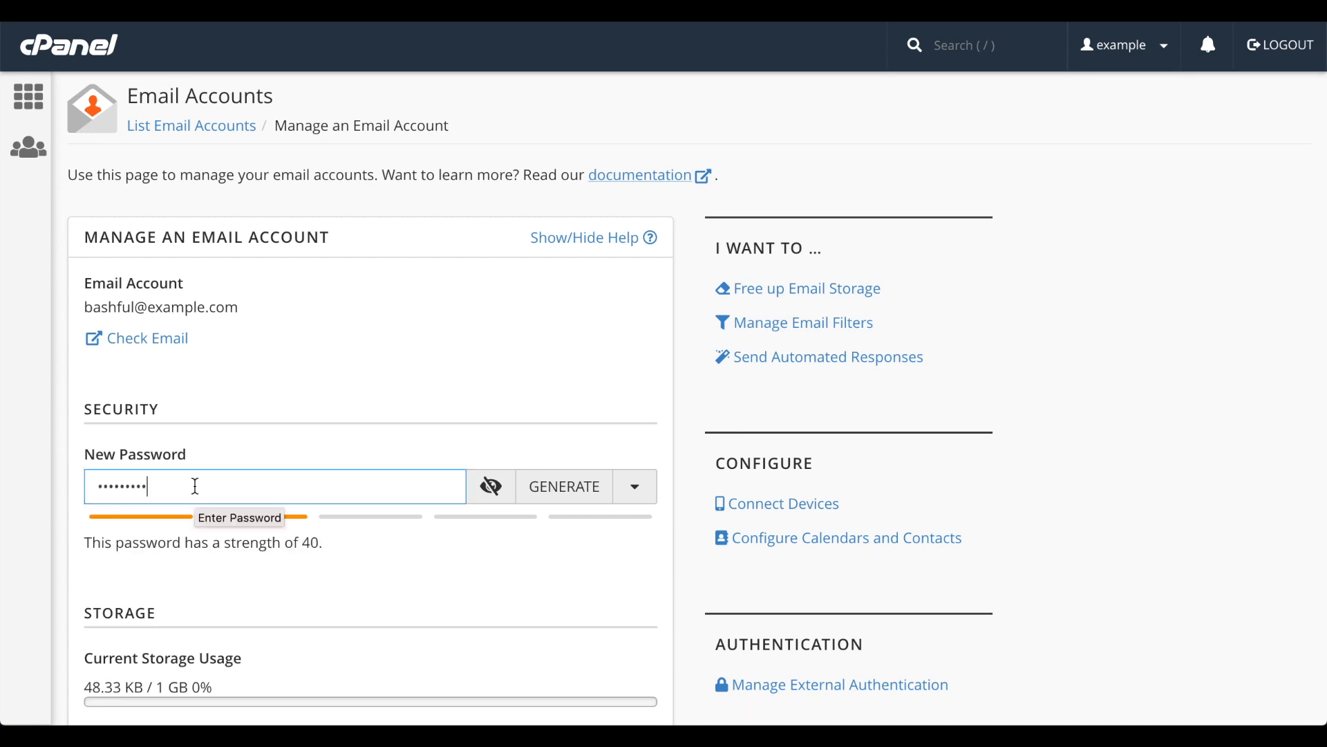
{"action": "left_click", "coordinate": [491, 507]}
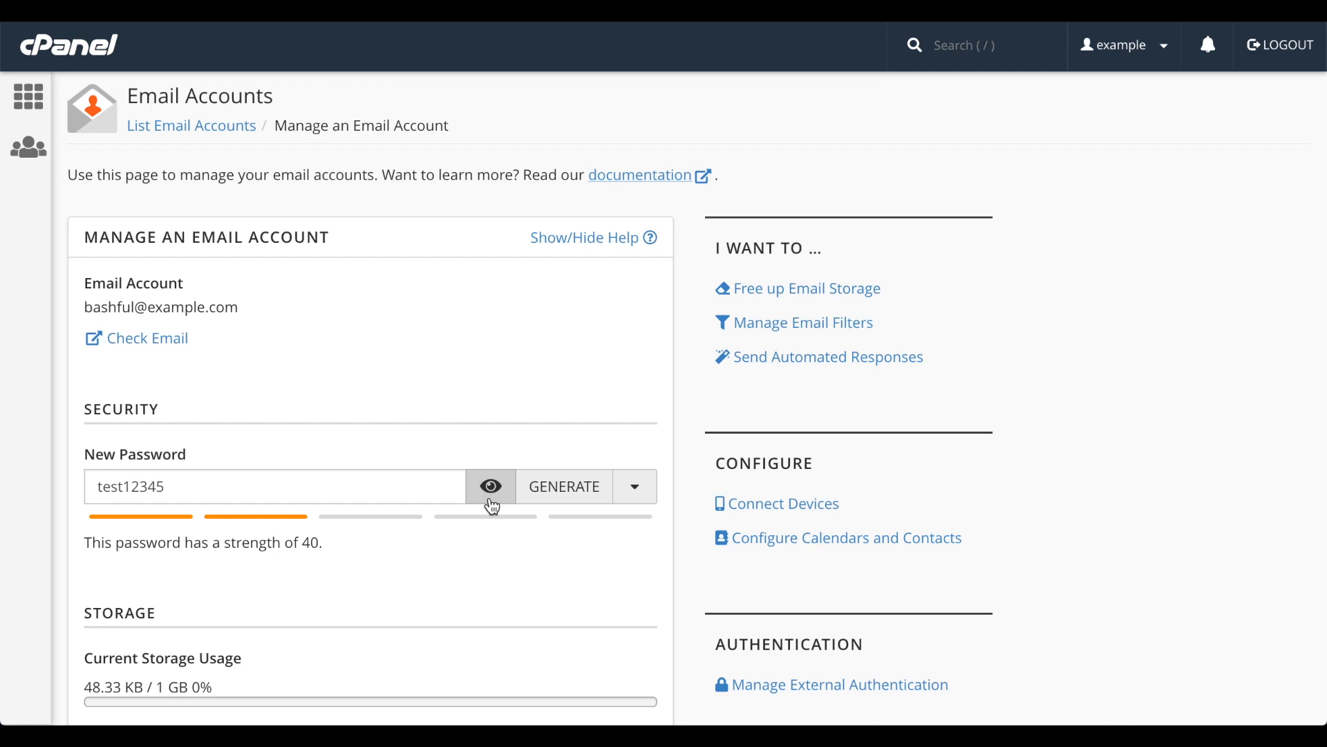
{"action": "left_click", "coordinate": [492, 507]}
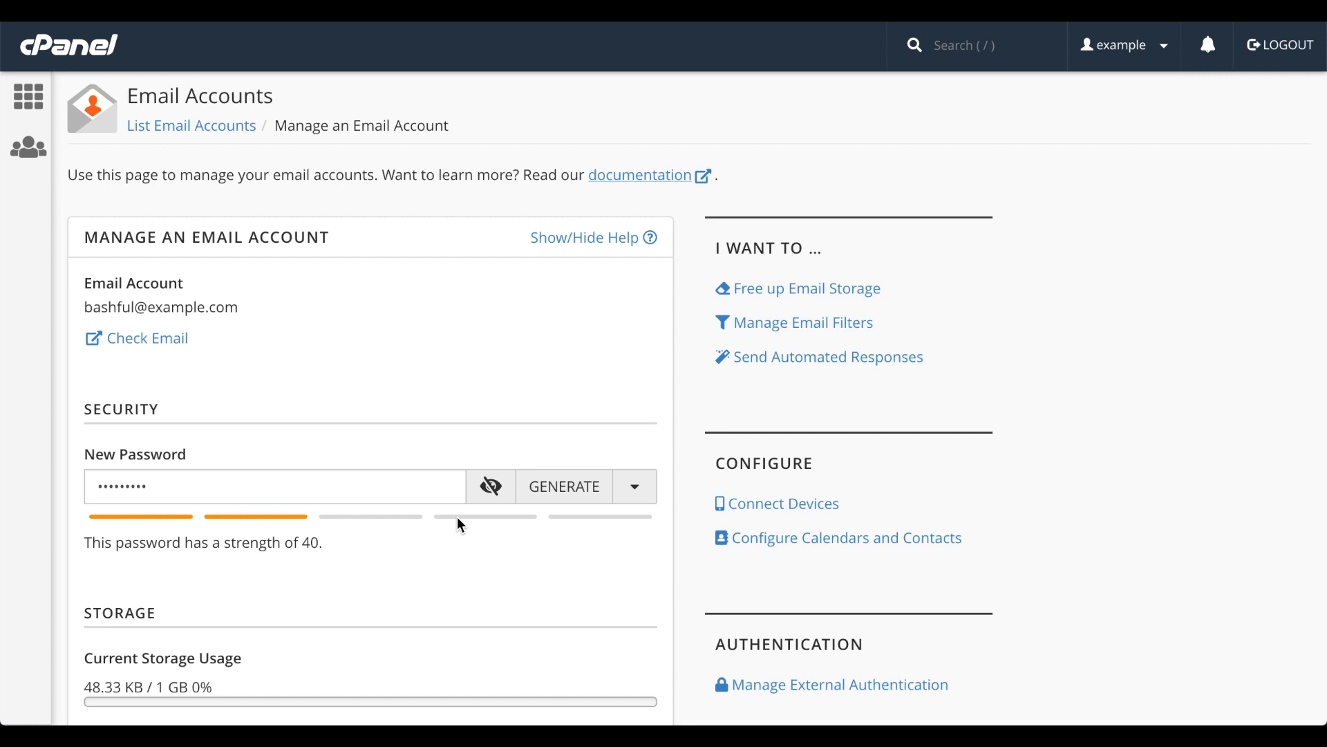
Generate random passwords repeatedly for the account with the generator's default options.
{"action": "left_click", "coordinate": [560, 495]}
{"action": "left_click", "coordinate": [560, 495]}
{"action": "left_click", "coordinate": [560, 495]}
{"action": "left_click", "coordinate": [560, 494]}
{"action": "left_click", "coordinate": [560, 494]}
{"action": "left_click", "coordinate": [560, 494]}
{"action": "left_click", "coordinate": [560, 494]}
{"action": "left_click", "coordinate": [560, 494]}
{"action": "left_click", "coordinate": [560, 494]}
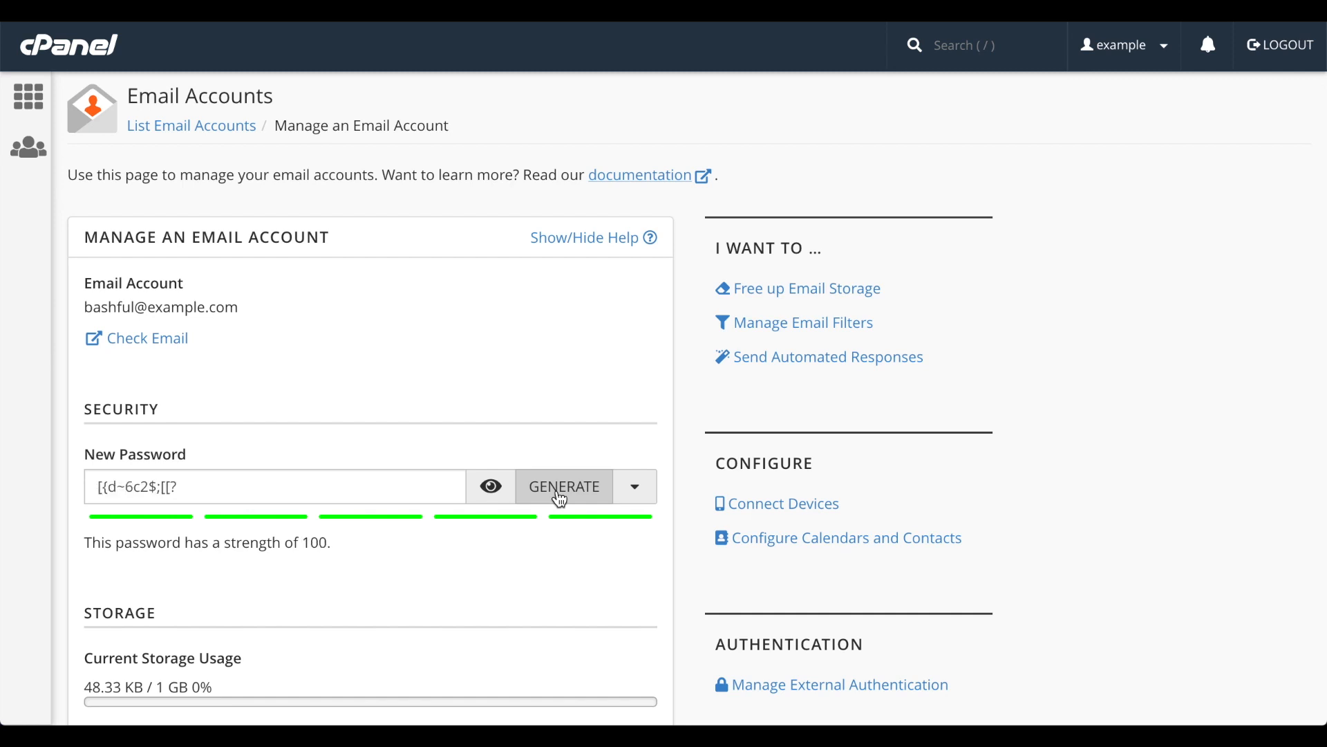
Generate a new account password with a length of 15, using lowercase letters and symbols only.
{"action": "left_click", "coordinate": [635, 488]}
{"action": "scroll", "coordinate": [640, 494], "scroll_direction": "down", "scroll_amount": 3}
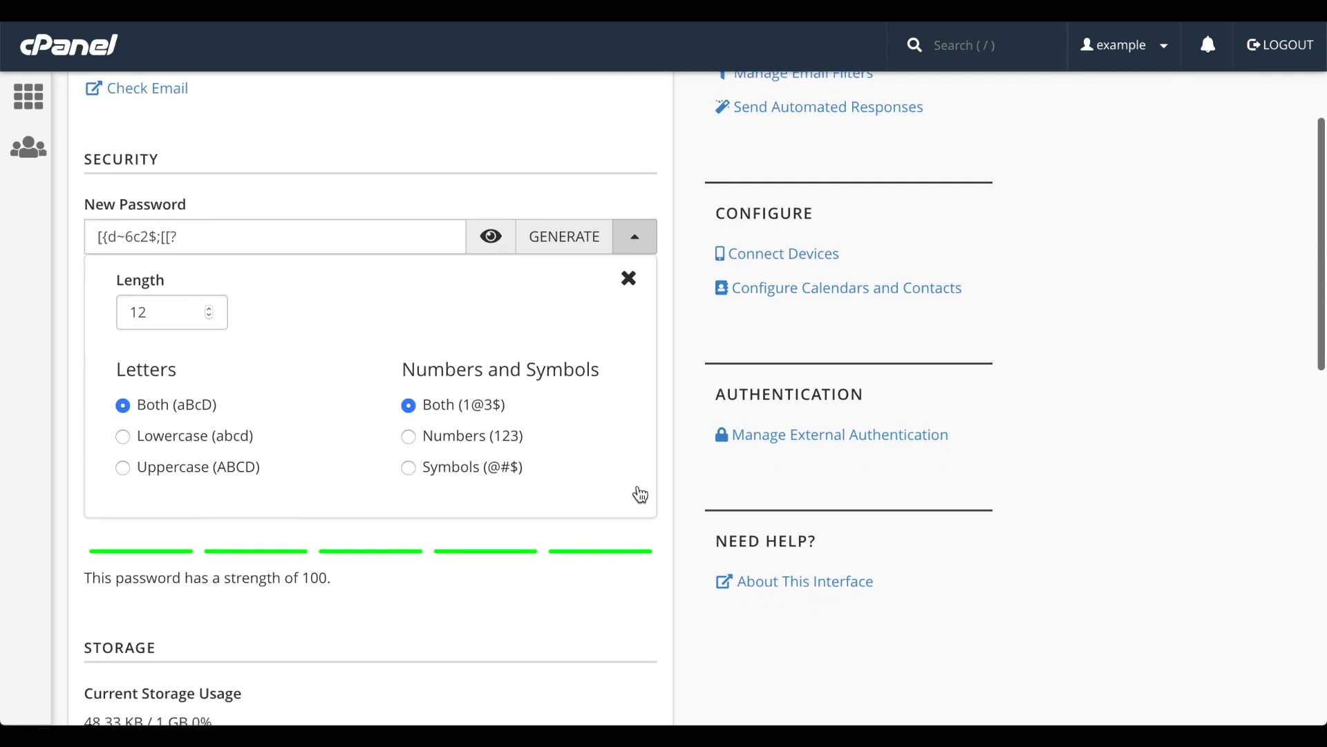
{"action": "left_click", "coordinate": [210, 308]}
{"action": "left_click", "coordinate": [210, 308]}
{"action": "left_click", "coordinate": [210, 308]}
{"action": "left_click", "coordinate": [184, 436]}
{"action": "left_click", "coordinate": [410, 440]}
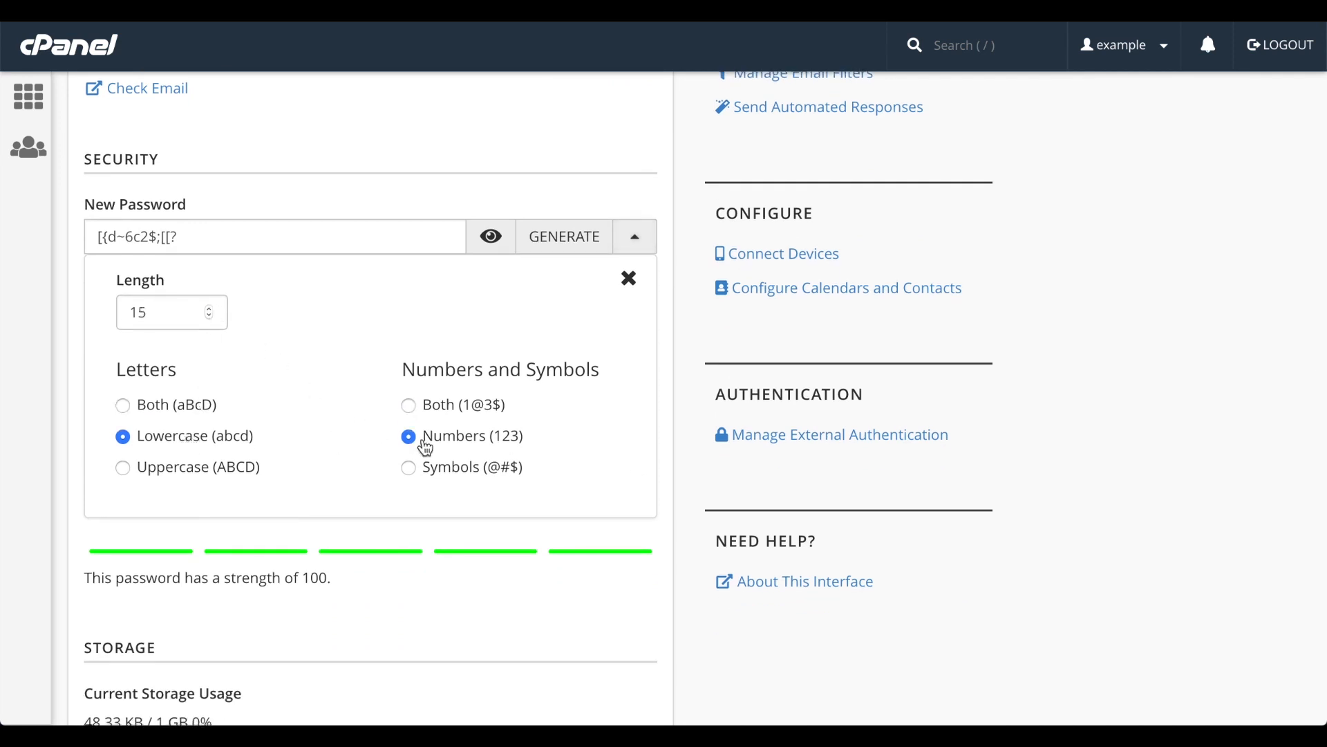
{"action": "left_click", "coordinate": [439, 470]}
{"action": "left_click", "coordinate": [564, 236]}
{"action": "left_click", "coordinate": [563, 235]}
{"action": "left_click", "coordinate": [564, 236]}
{"action": "left_click", "coordinate": [563, 236]}
{"action": "left_click", "coordinate": [629, 279]}
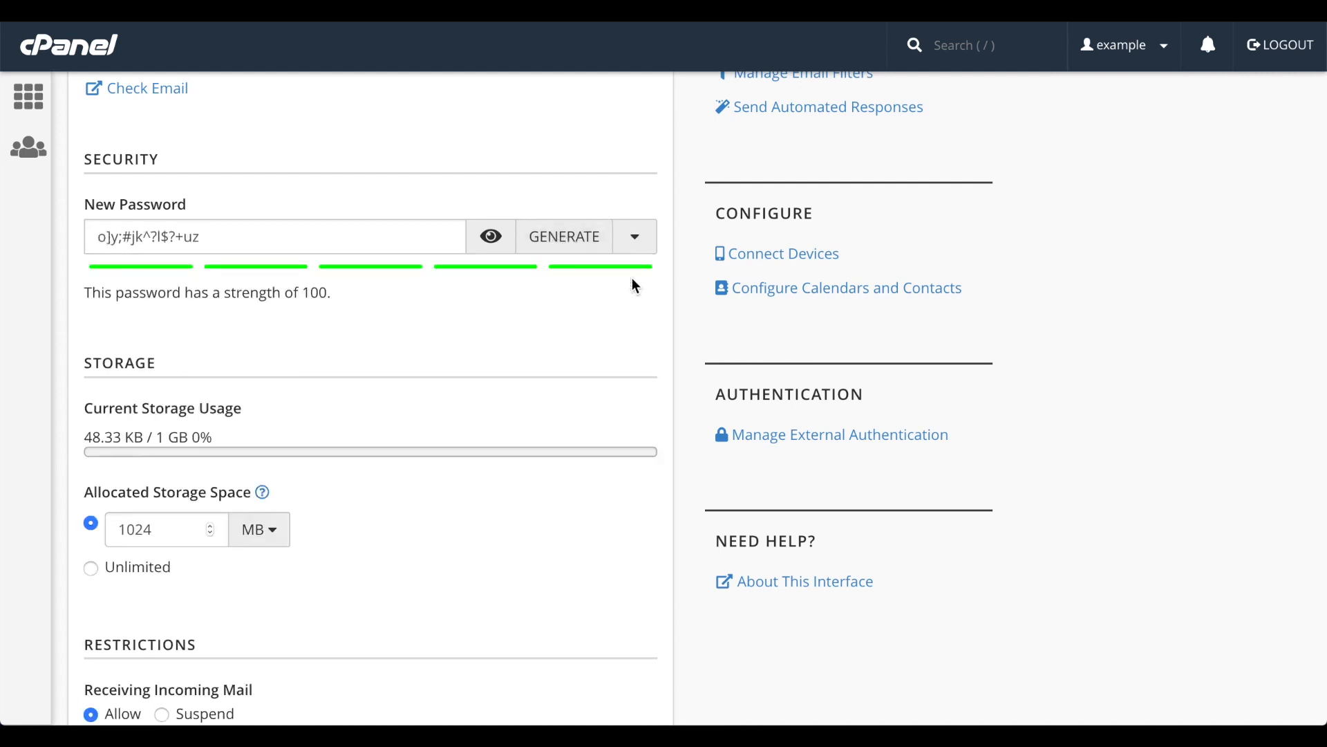
Set the email account's allocated storage space to 2048 MB.
{"action": "scroll", "coordinate": [396, 325], "scroll_direction": "down", "scroll_amount": 3}
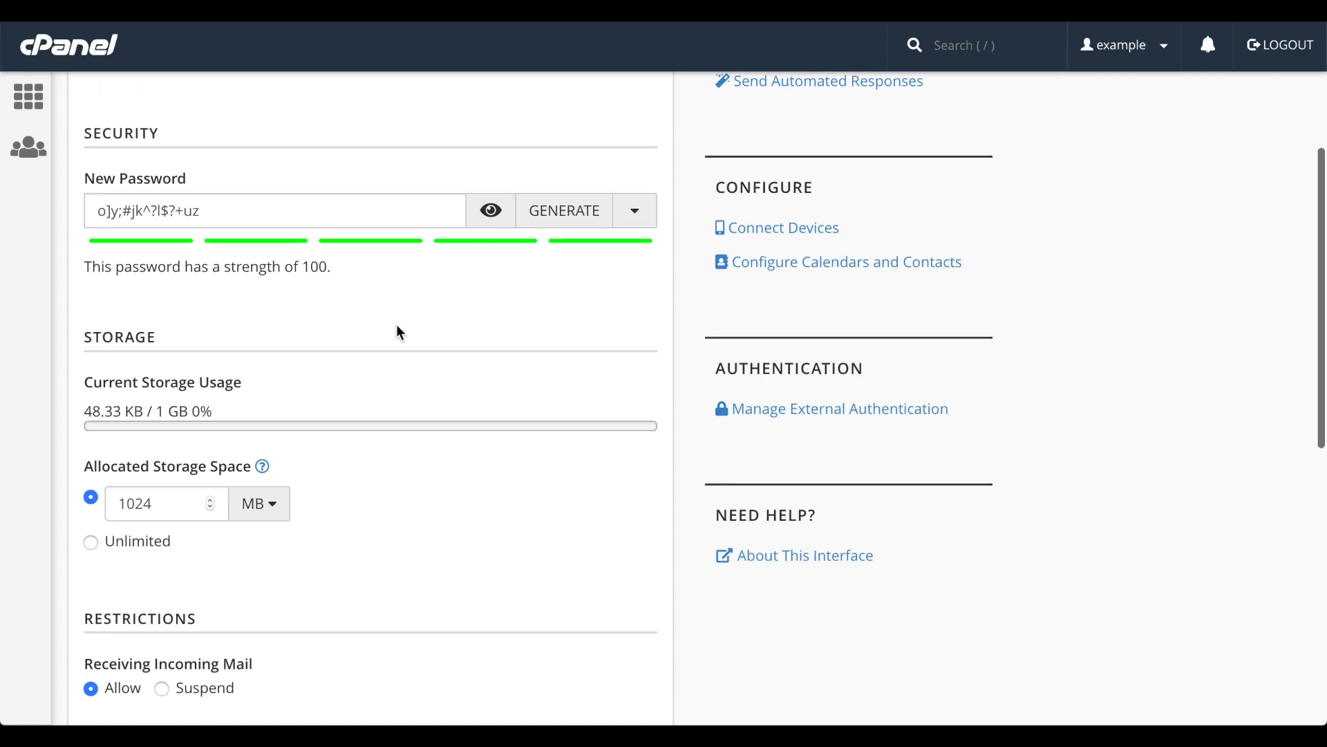
{"action": "left_click", "coordinate": [118, 319]}
{"action": "left_click_drag", "start_coordinate": [118, 319], "coordinate": [185, 320]}
{"action": "type", "text": "2048"}
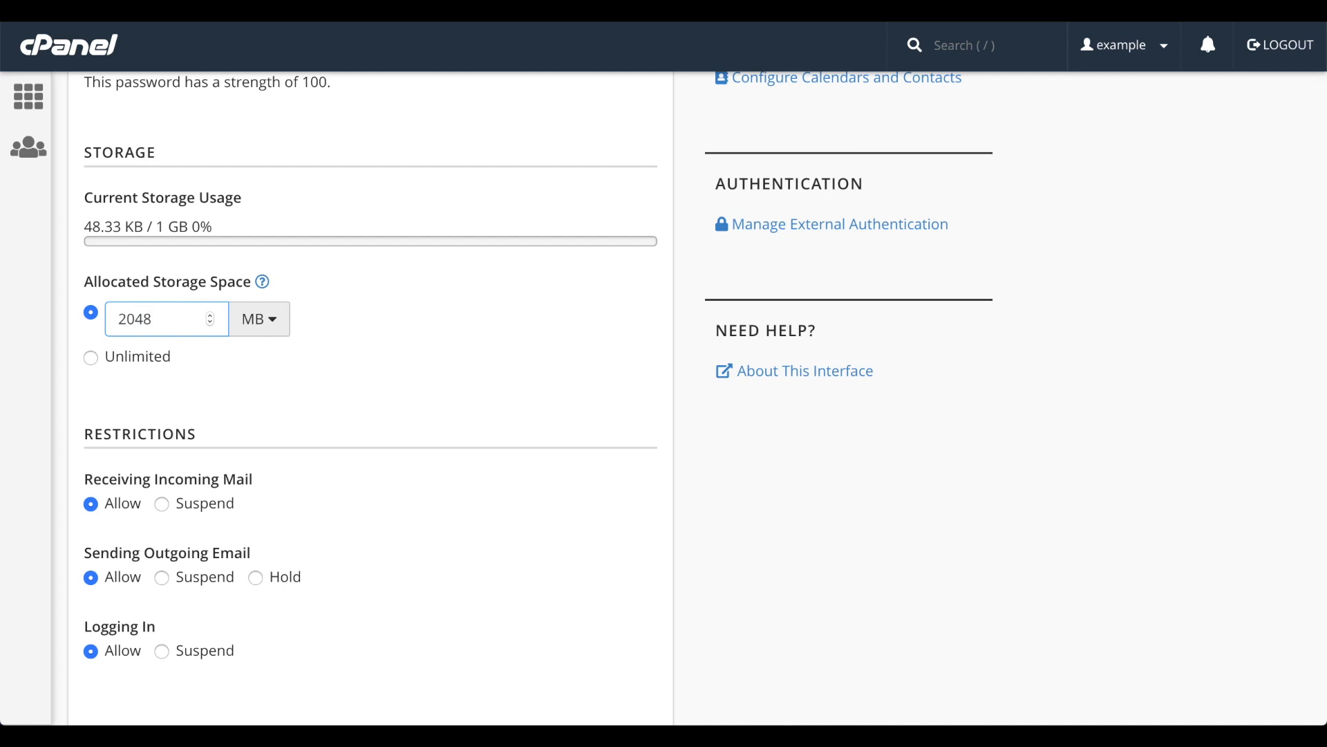
Look at the available units for the account's allocated storage space, and set the allocation to Unlimited.
{"action": "left_click", "coordinate": [261, 331]}
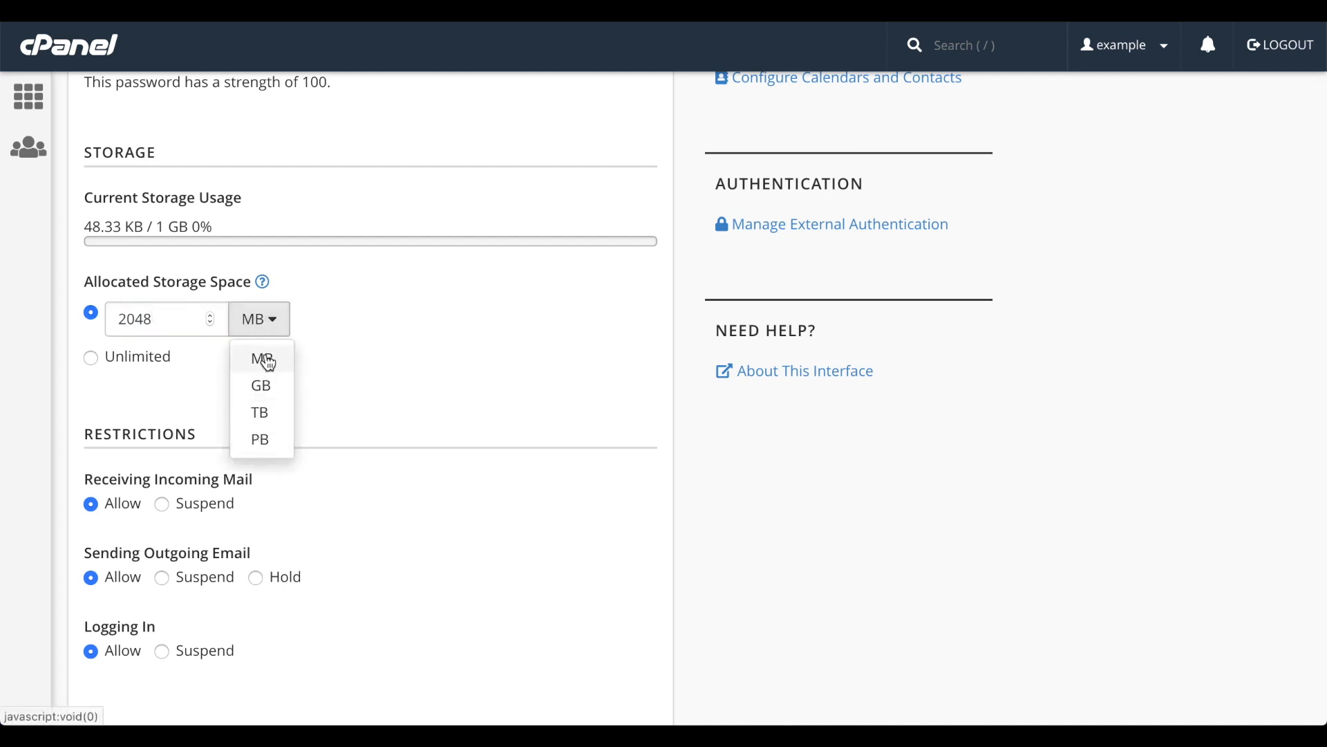
{"action": "left_click", "coordinate": [334, 358]}
{"action": "left_click", "coordinate": [142, 358]}
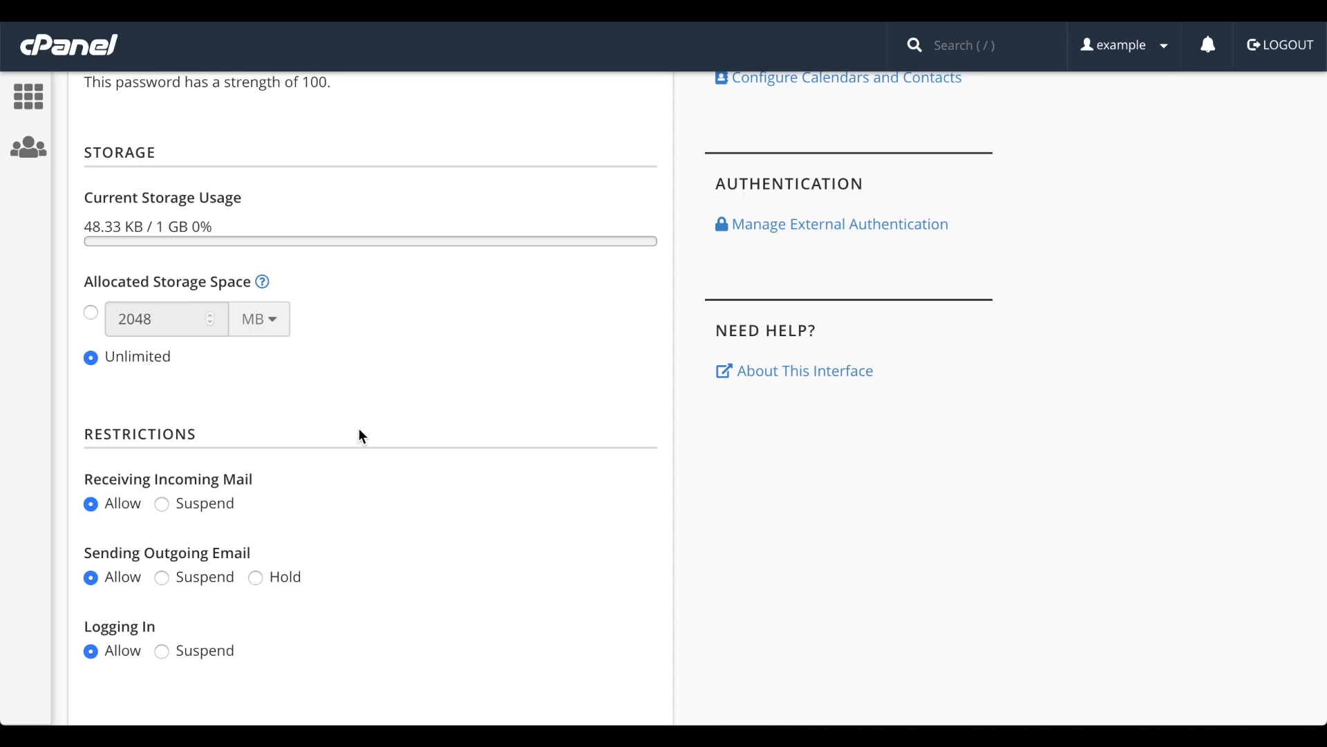
Set the account's restrictions to suspend receiving incoming mail, hold outgoing email and suspend logging in.
{"action": "scroll", "coordinate": [381, 450], "scroll_direction": "down", "scroll_amount": 3}
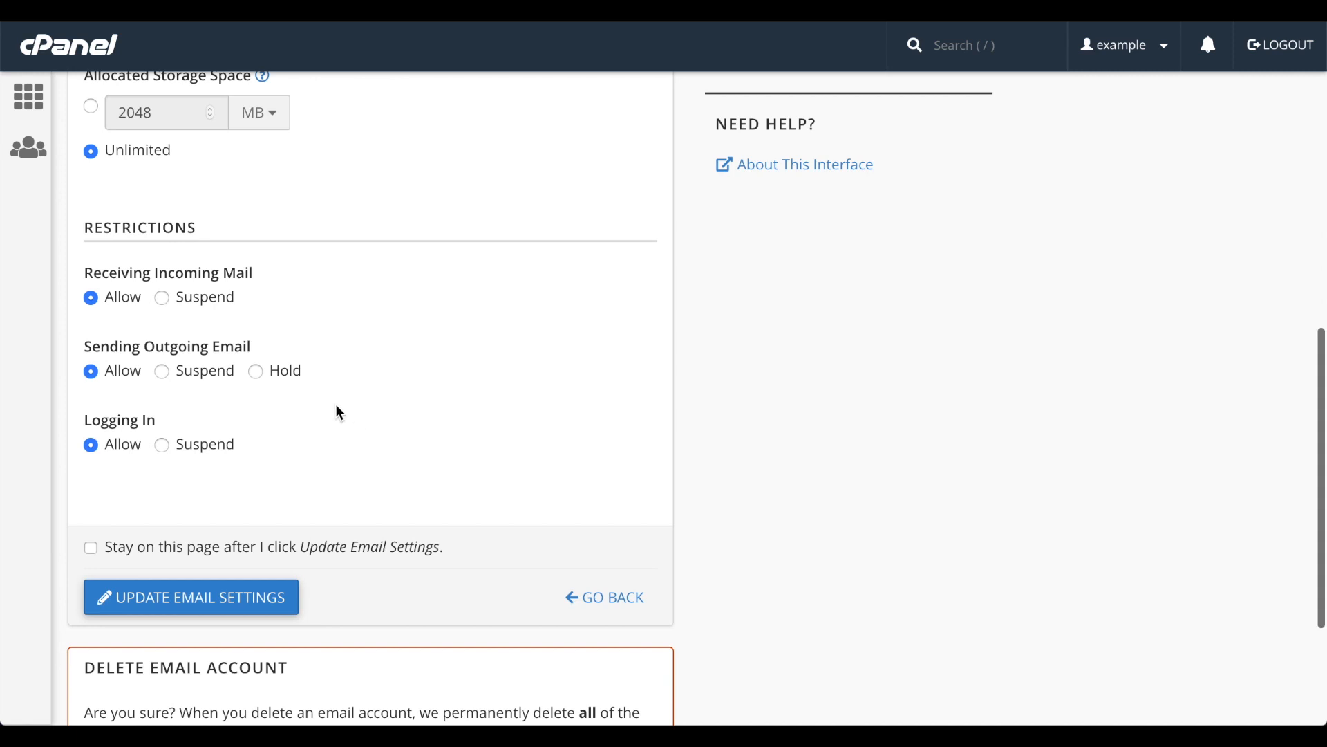
{"action": "left_click", "coordinate": [199, 304]}
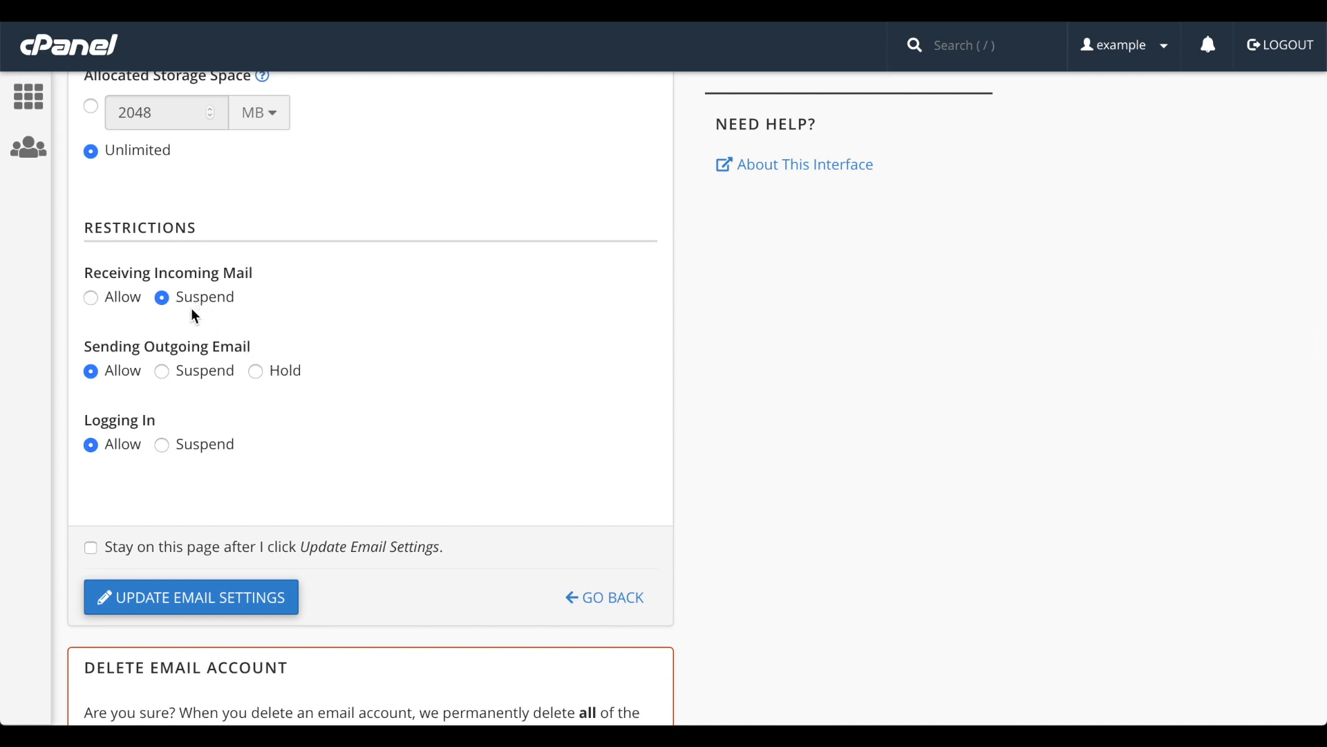
{"action": "left_click", "coordinate": [163, 372]}
{"action": "left_click", "coordinate": [256, 373]}
{"action": "left_click", "coordinate": [163, 446]}
Update the email settings with the option to stay on this page selected.
{"action": "scroll", "coordinate": [163, 444], "scroll_direction": "down", "scroll_amount": 2}
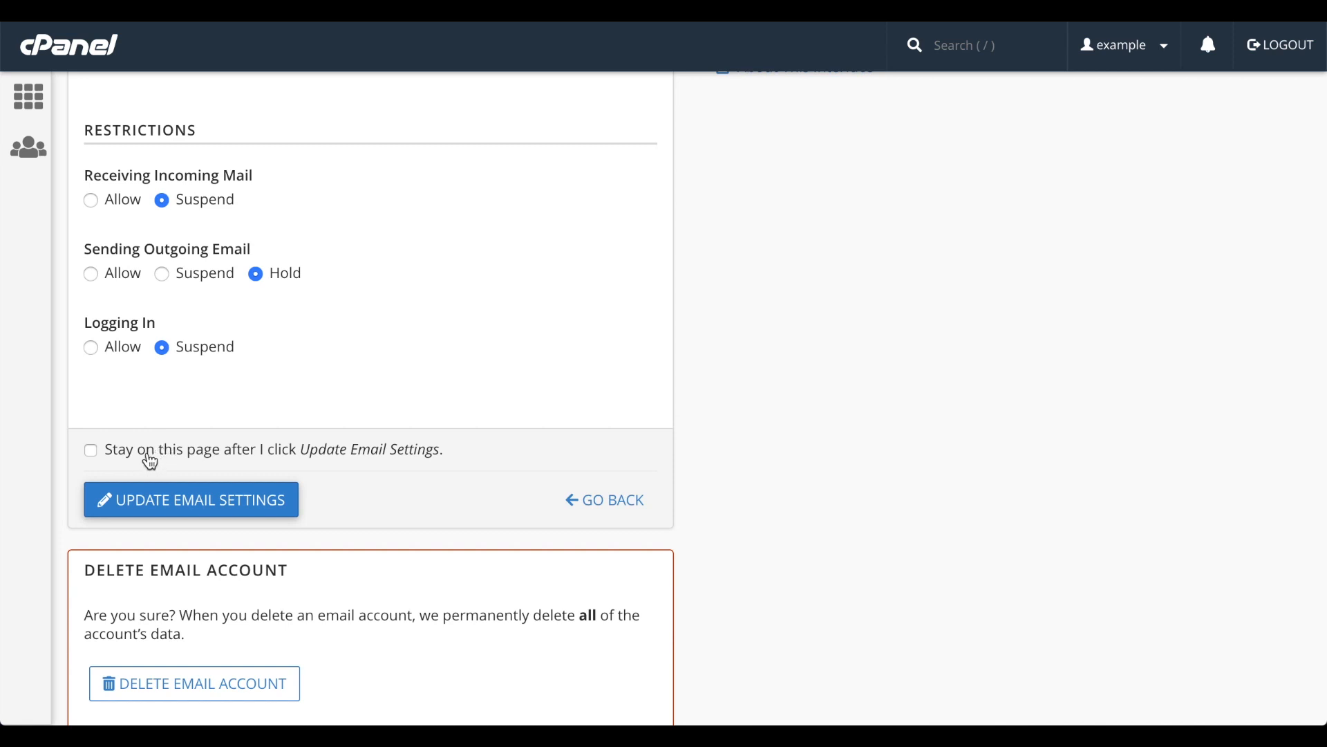
{"action": "left_click", "coordinate": [150, 462]}
{"action": "left_click", "coordinate": [189, 503]}
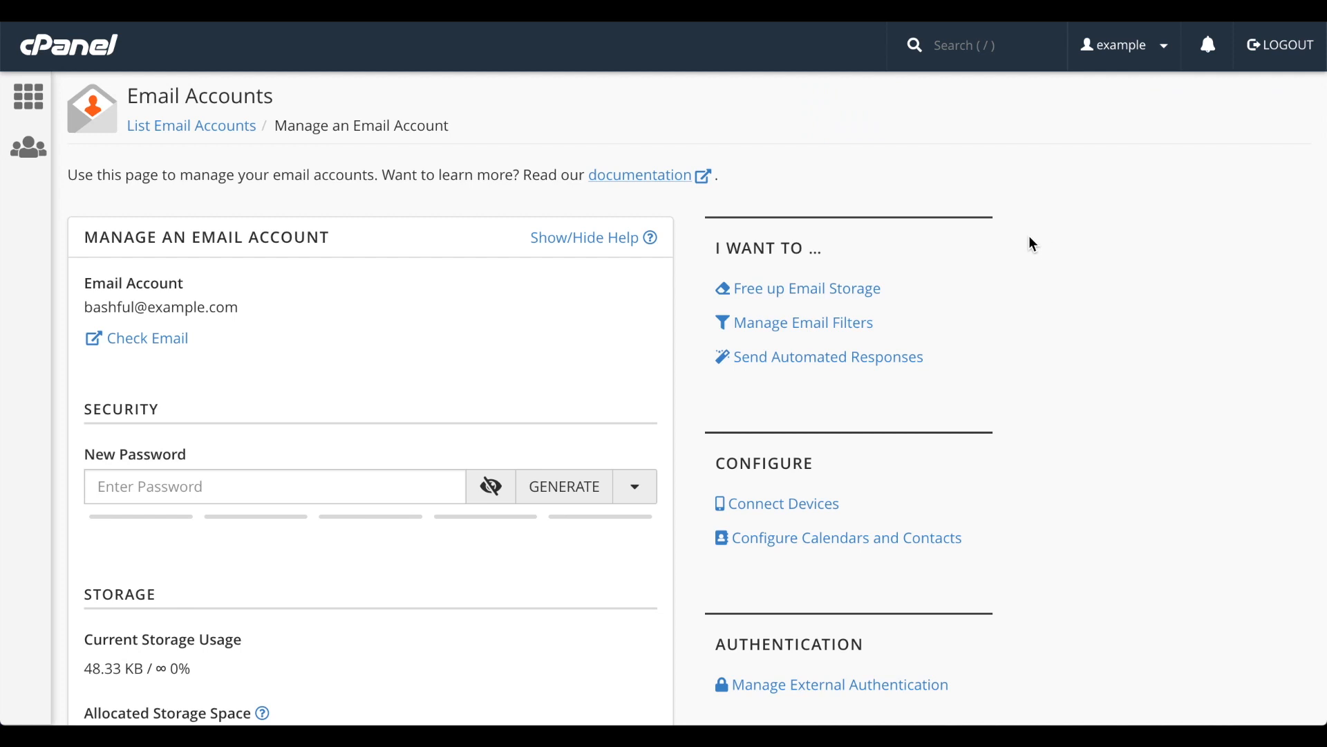
View the account's Free up Email Storage, Email Filters and Autoresponders pages, returning to the account's management page.
{"action": "left_click", "coordinate": [816, 293]}
{"action": "left_click", "coordinate": [852, 335]}
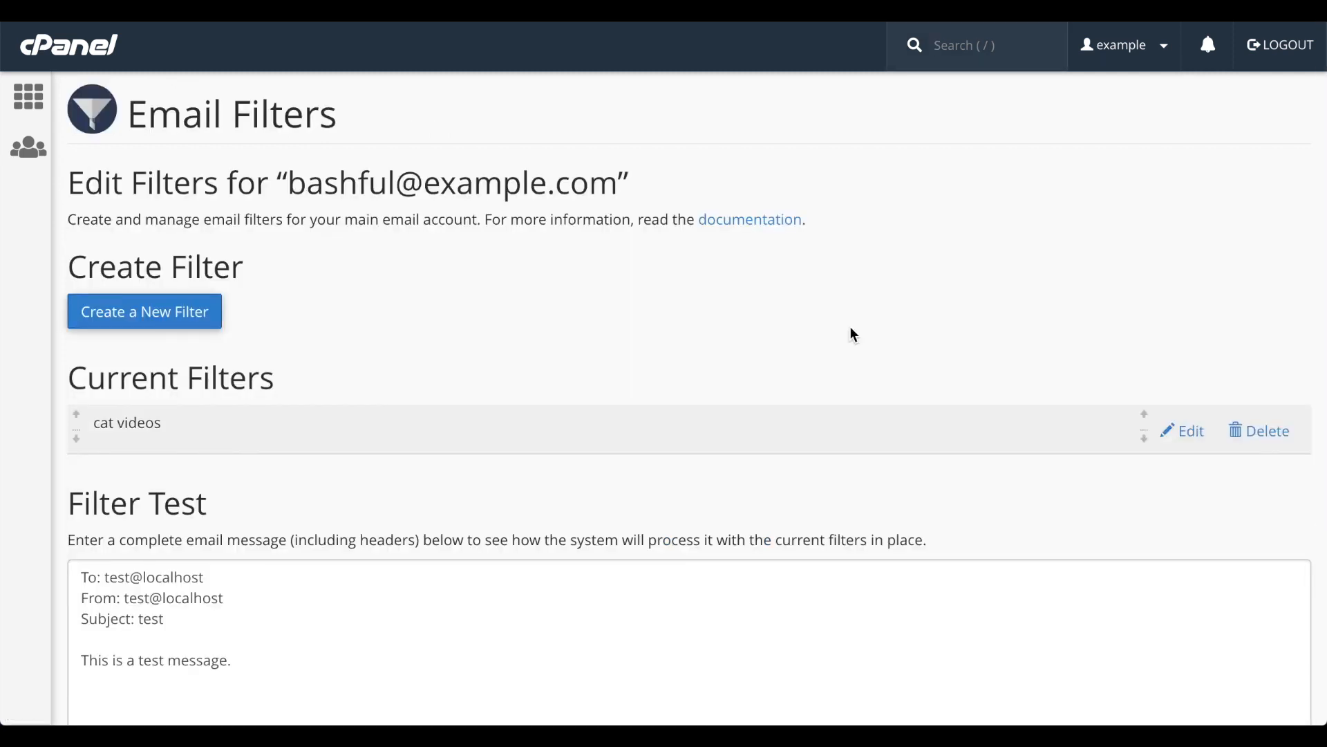
{"action": "scroll", "coordinate": [850, 332], "scroll_direction": "down", "scroll_amount": 2}
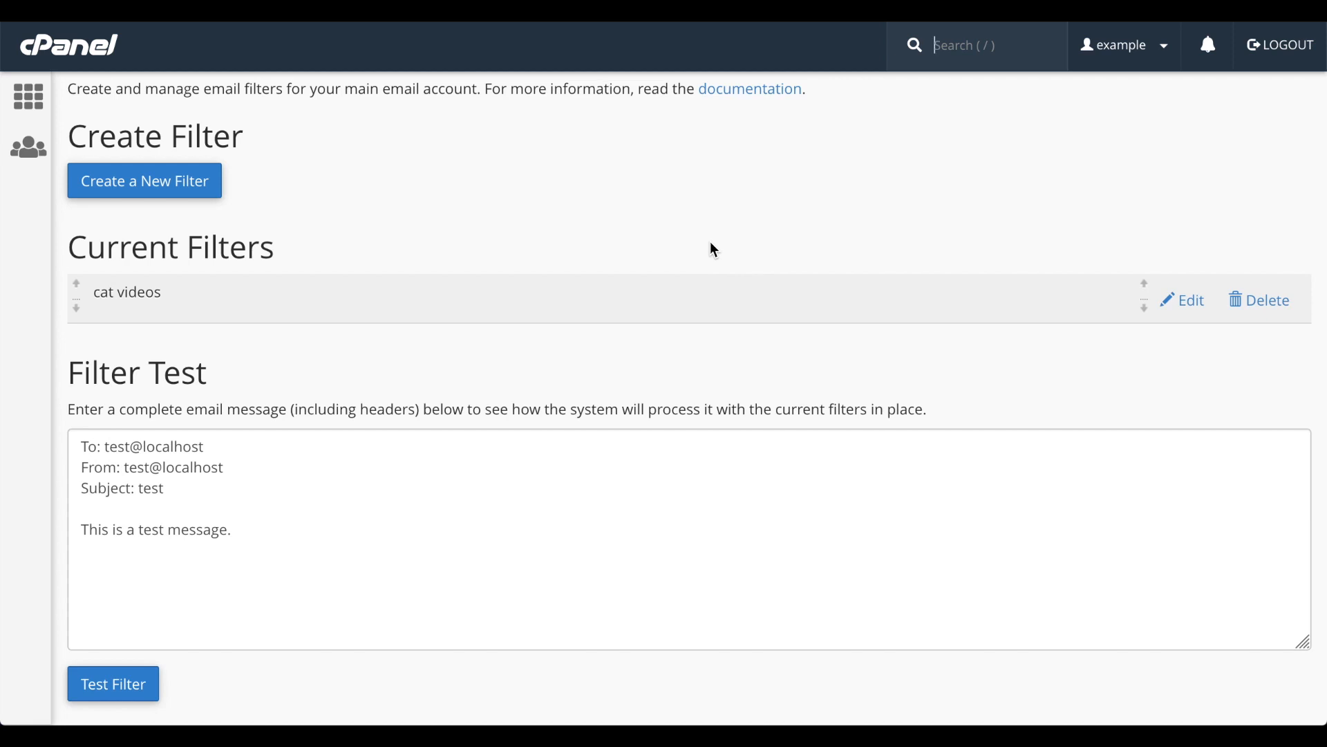
{"action": "scroll", "coordinate": [711, 243], "scroll_direction": "up", "scroll_amount": 2}
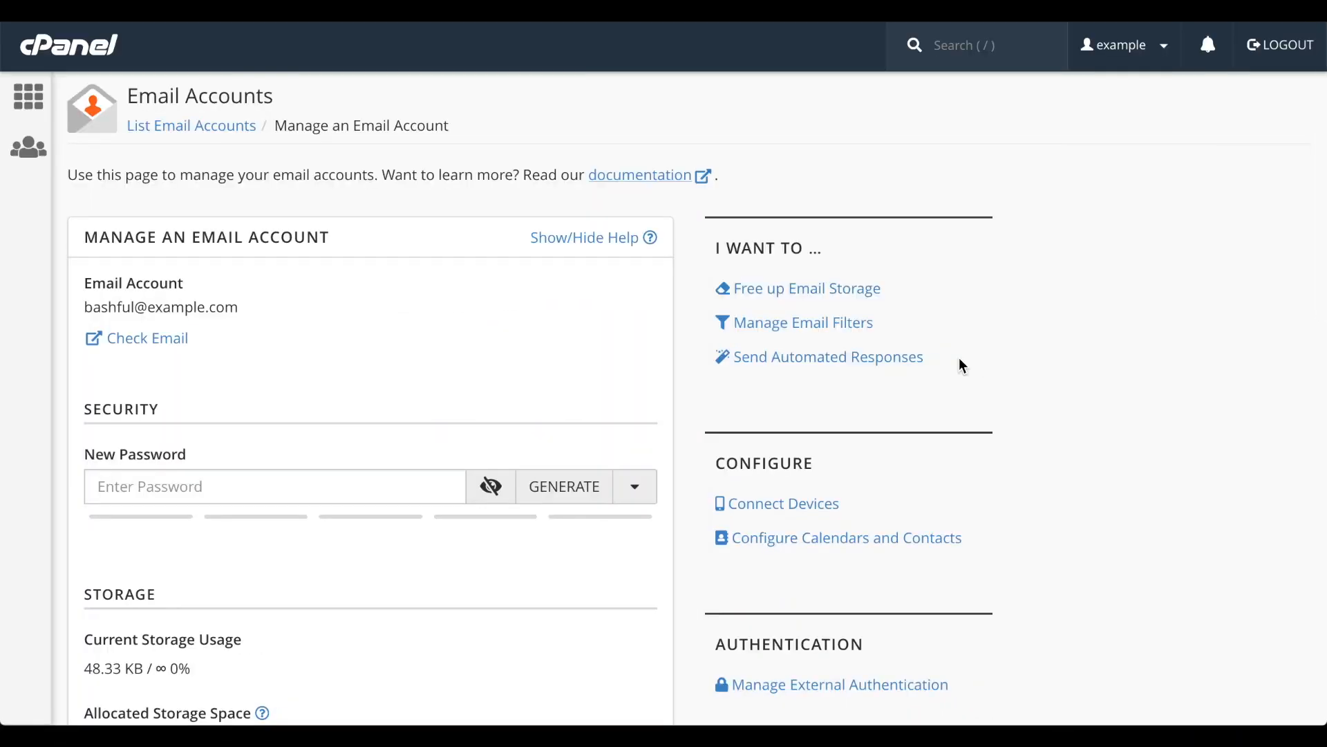
{"action": "left_click", "coordinate": [909, 361]}
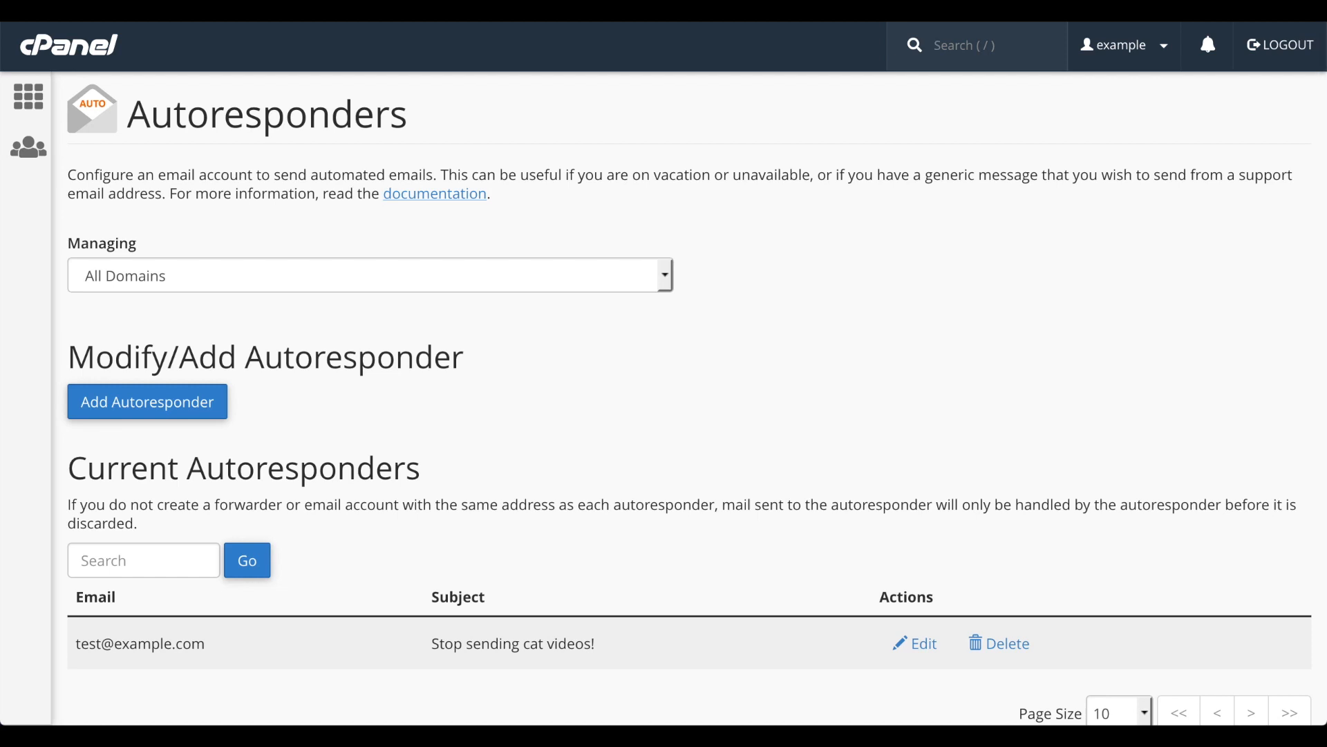
{"action": "key", "text": "super+Left"}
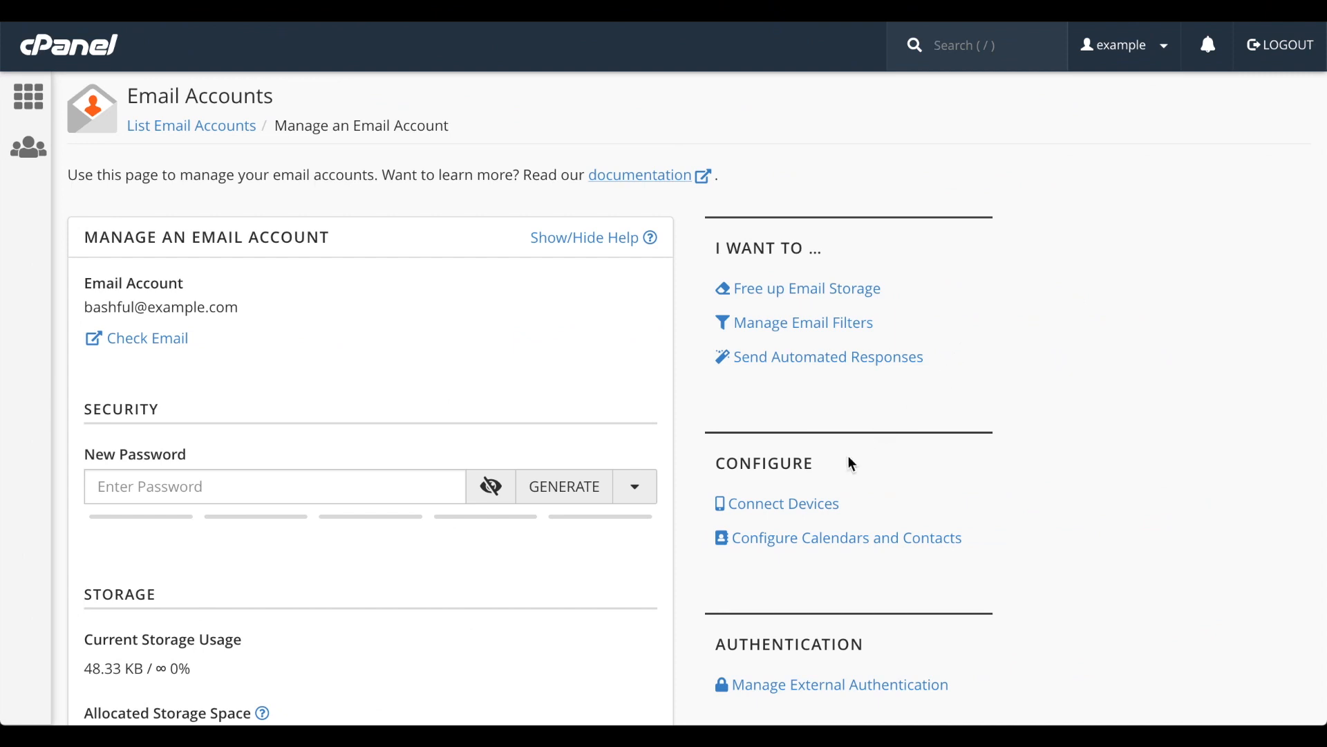
Open the account's Connect Devices page and preview the IMAP over SSL/TLS setup for Microsoft Outlook Express without proceeding.
{"action": "left_click", "coordinate": [810, 508]}
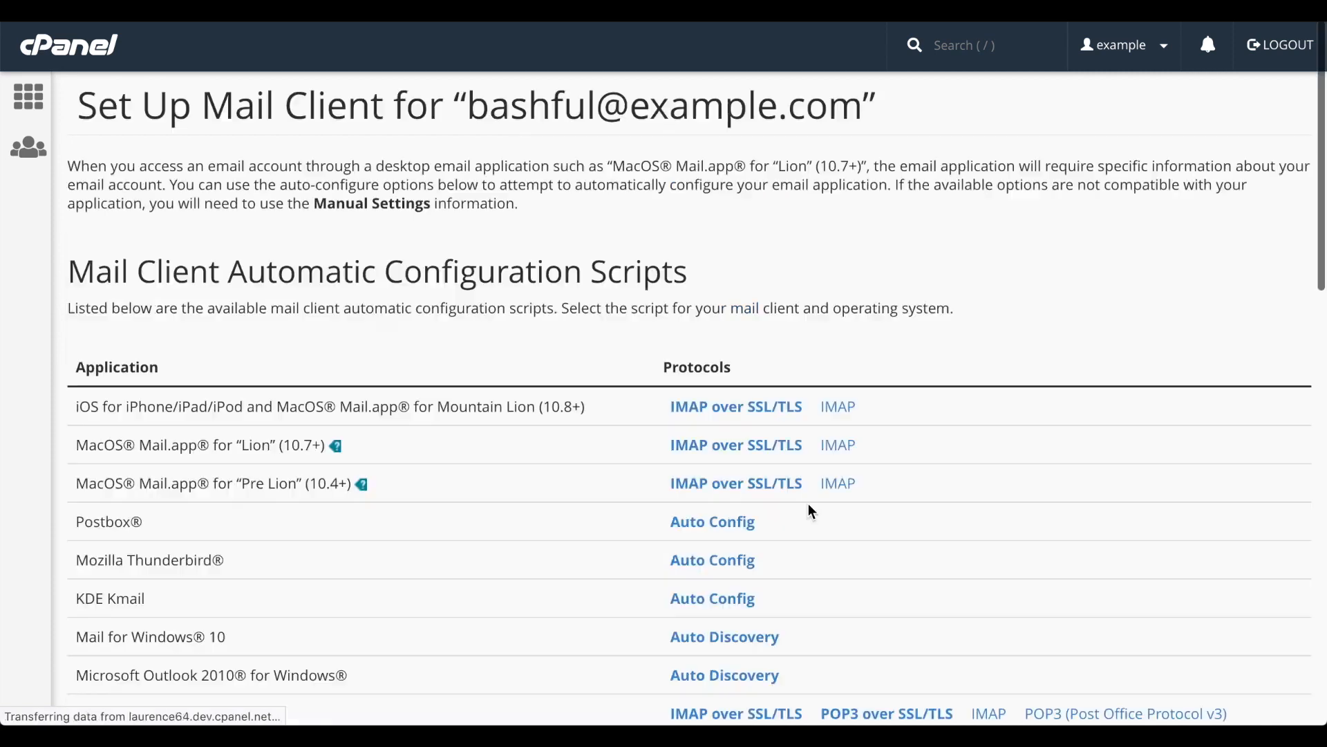
{"action": "scroll", "coordinate": [812, 512], "scroll_direction": "down", "scroll_amount": 5}
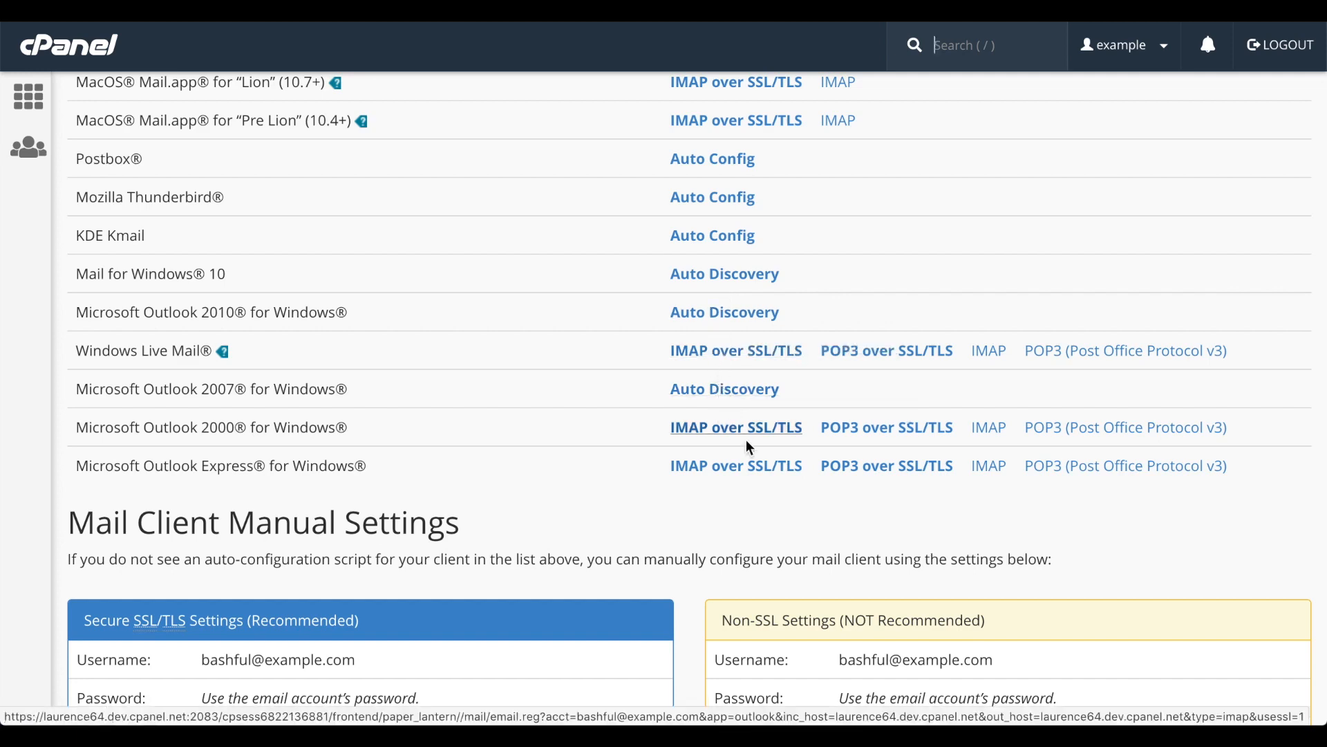
{"action": "left_click", "coordinate": [777, 465]}
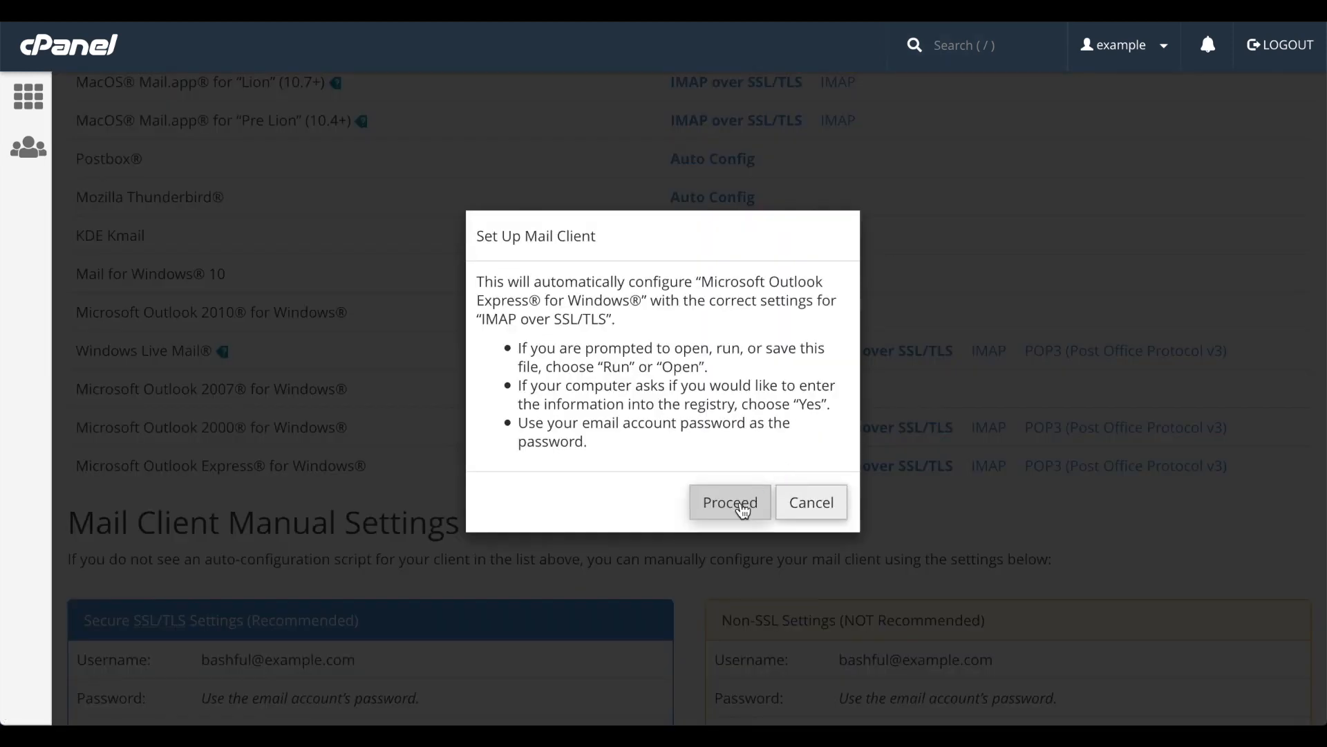
{"action": "left_click", "coordinate": [815, 510]}
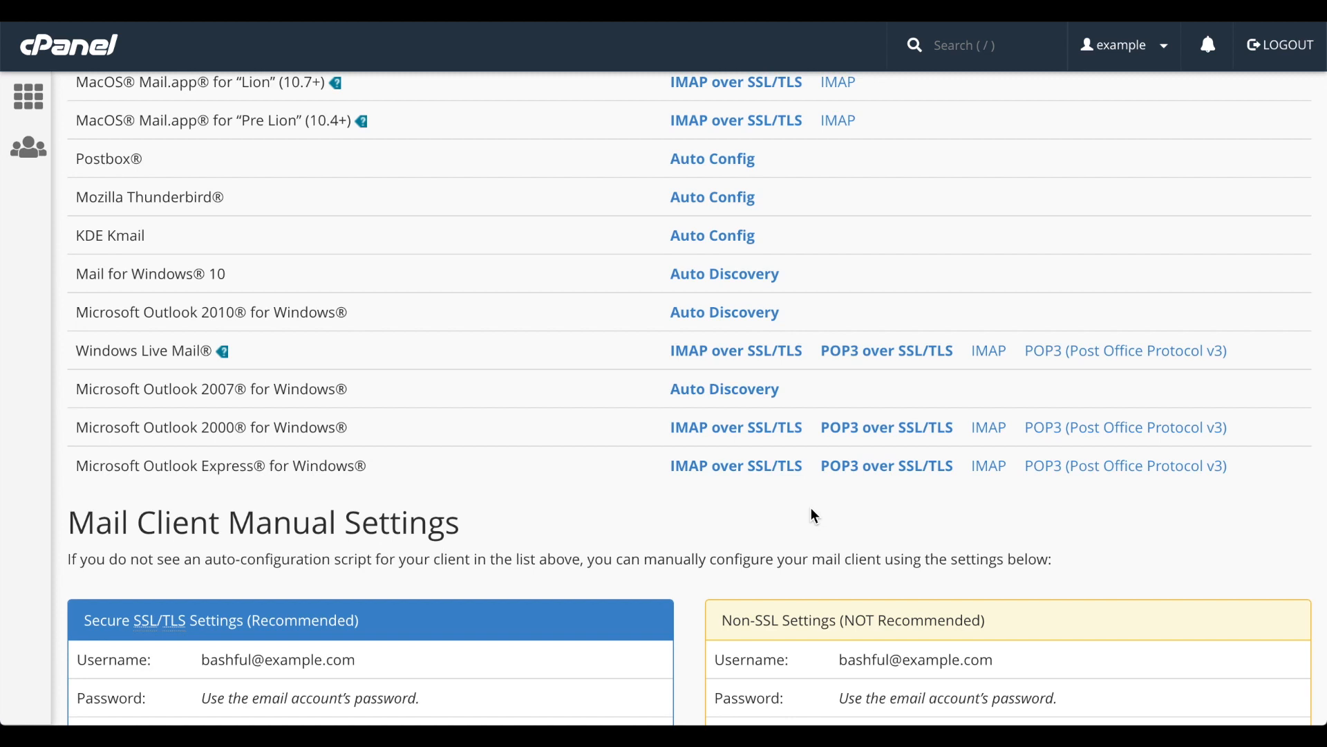
Review the manual mail client settings and fill in the recipient's email address for the configuration instructions.
{"action": "scroll", "coordinate": [815, 516], "scroll_direction": "down", "scroll_amount": 1}
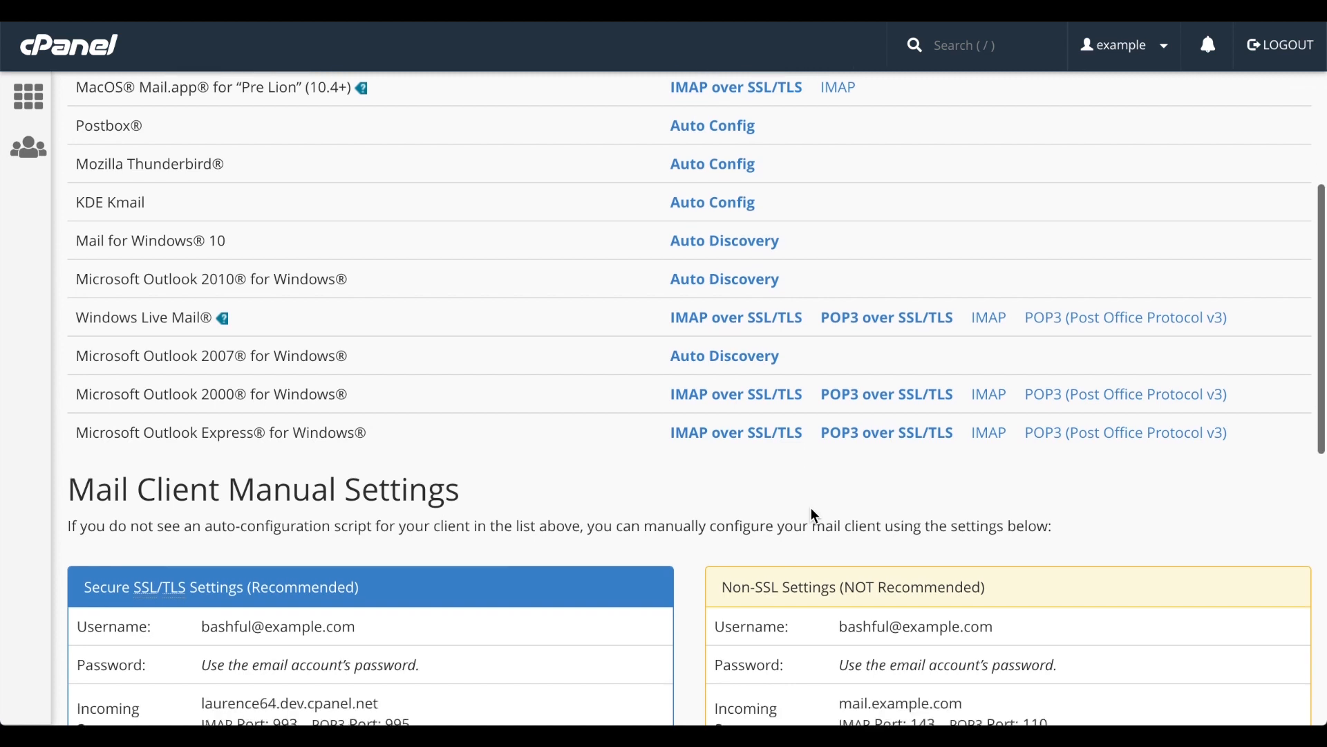
{"action": "scroll", "coordinate": [812, 510], "scroll_direction": "down", "scroll_amount": 5}
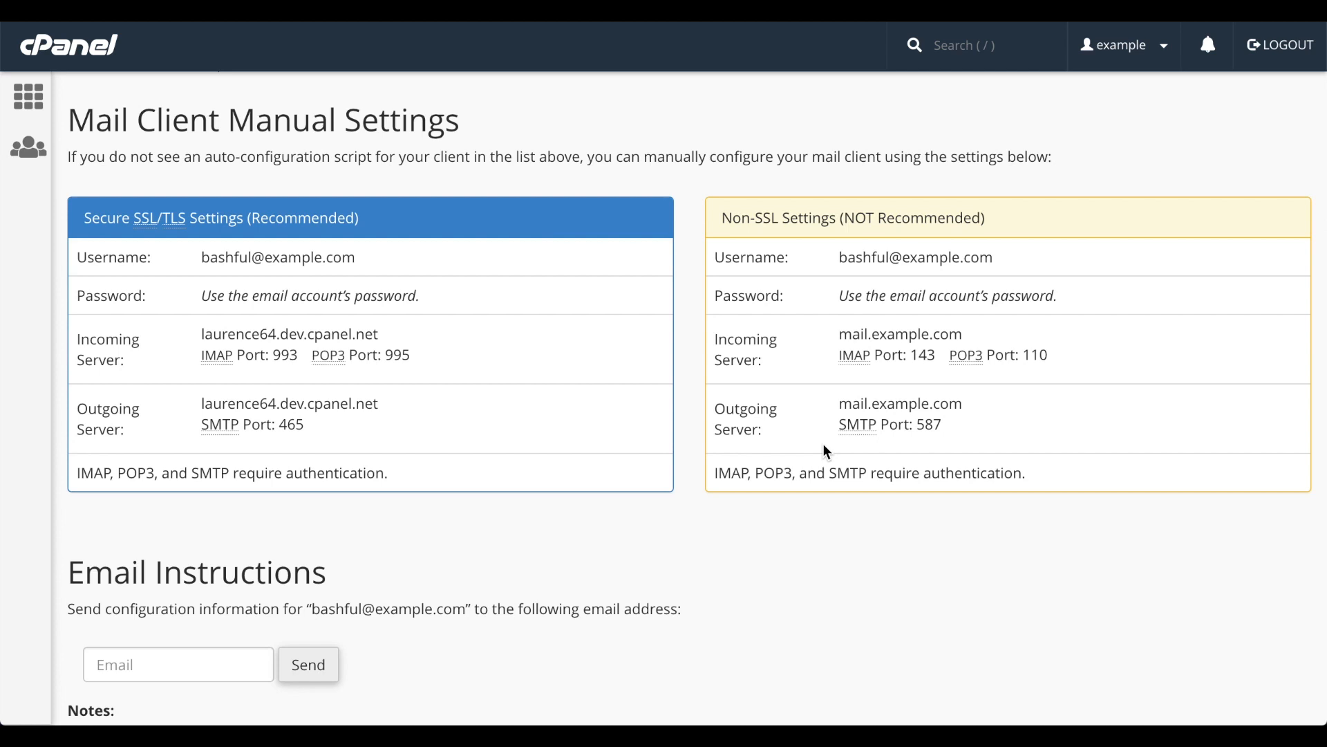
{"action": "scroll", "coordinate": [828, 451], "scroll_direction": "down", "scroll_amount": 3}
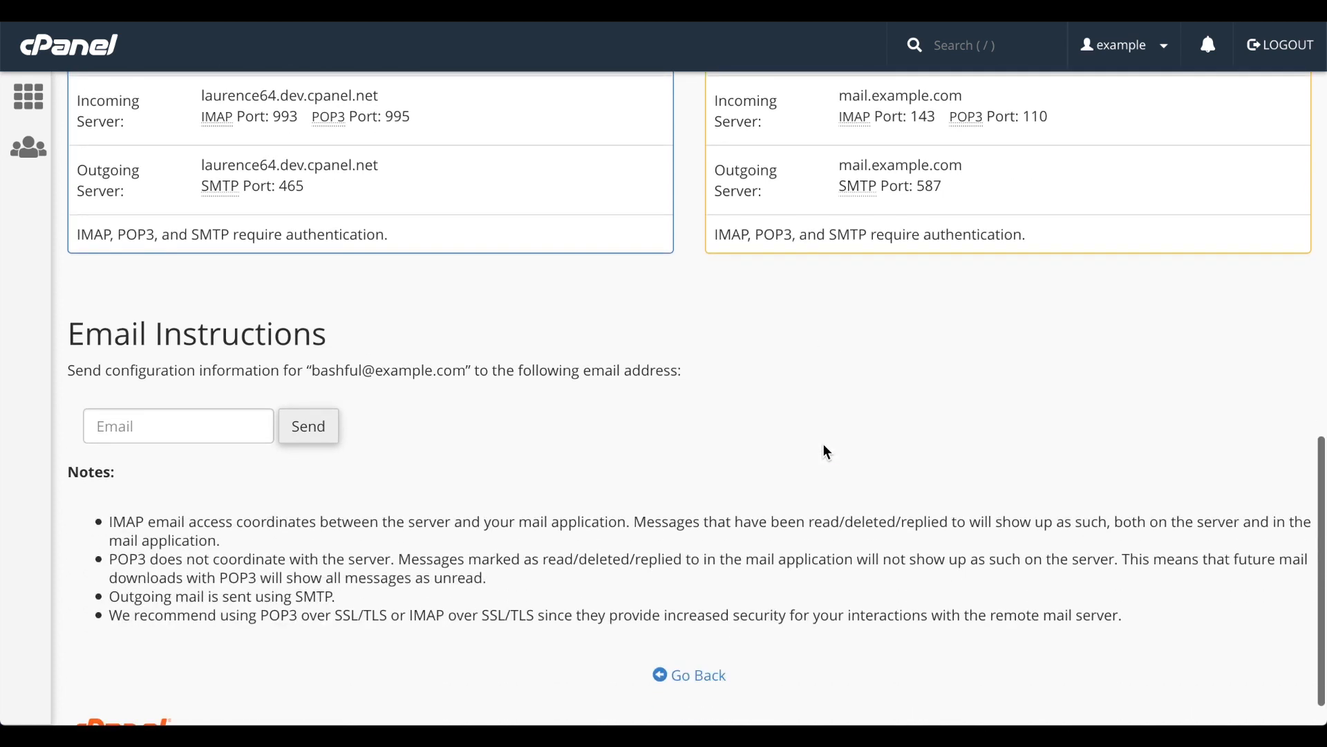
{"action": "left_click", "coordinate": [256, 426]}
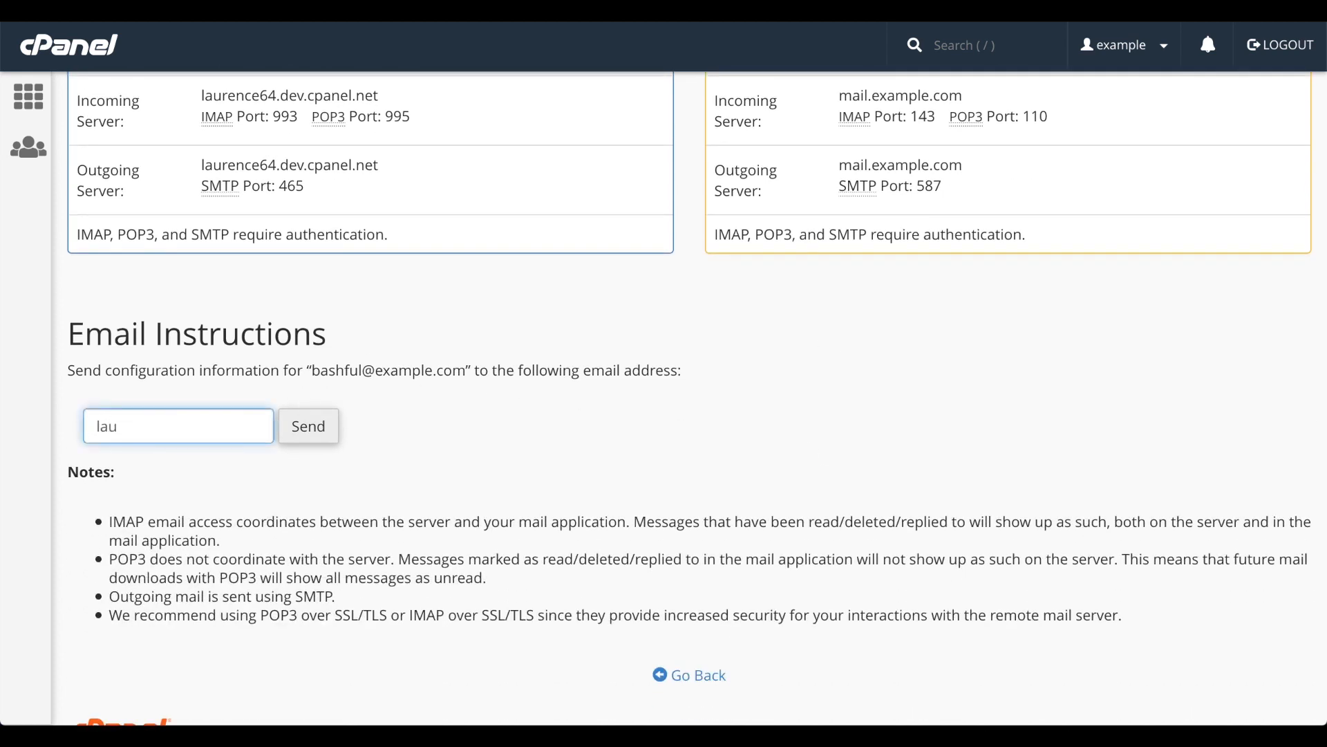
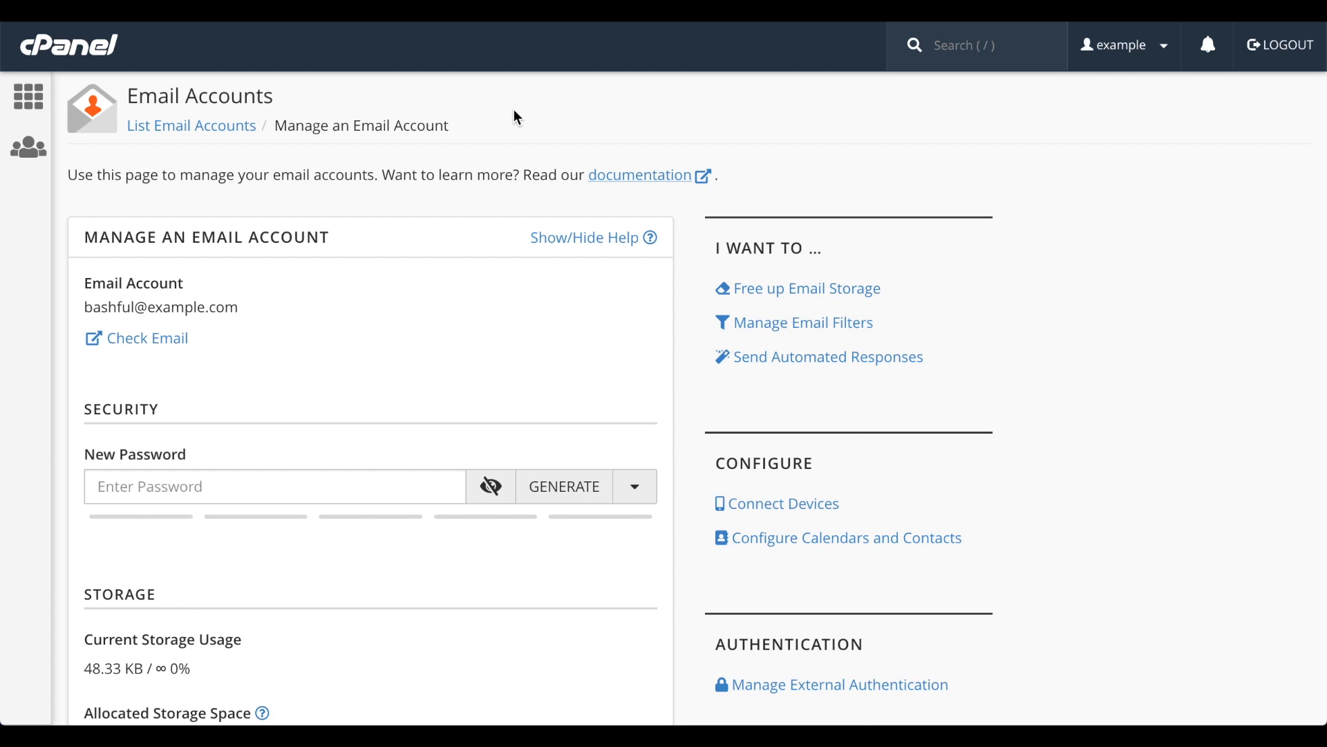
Open the external authentication settings from the account's management page.
{"action": "scroll", "coordinate": [1087, 367], "scroll_direction": "down", "scroll_amount": 4}
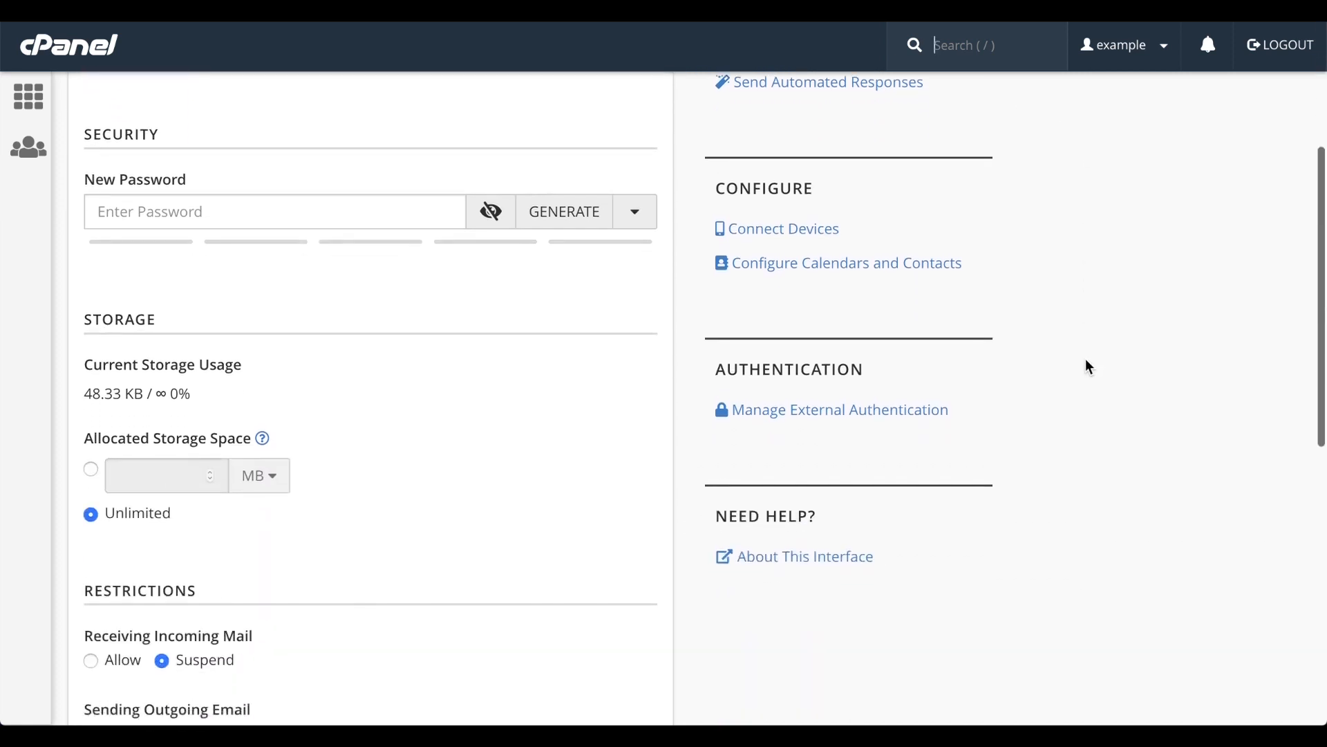
{"action": "left_click", "coordinate": [910, 410]}
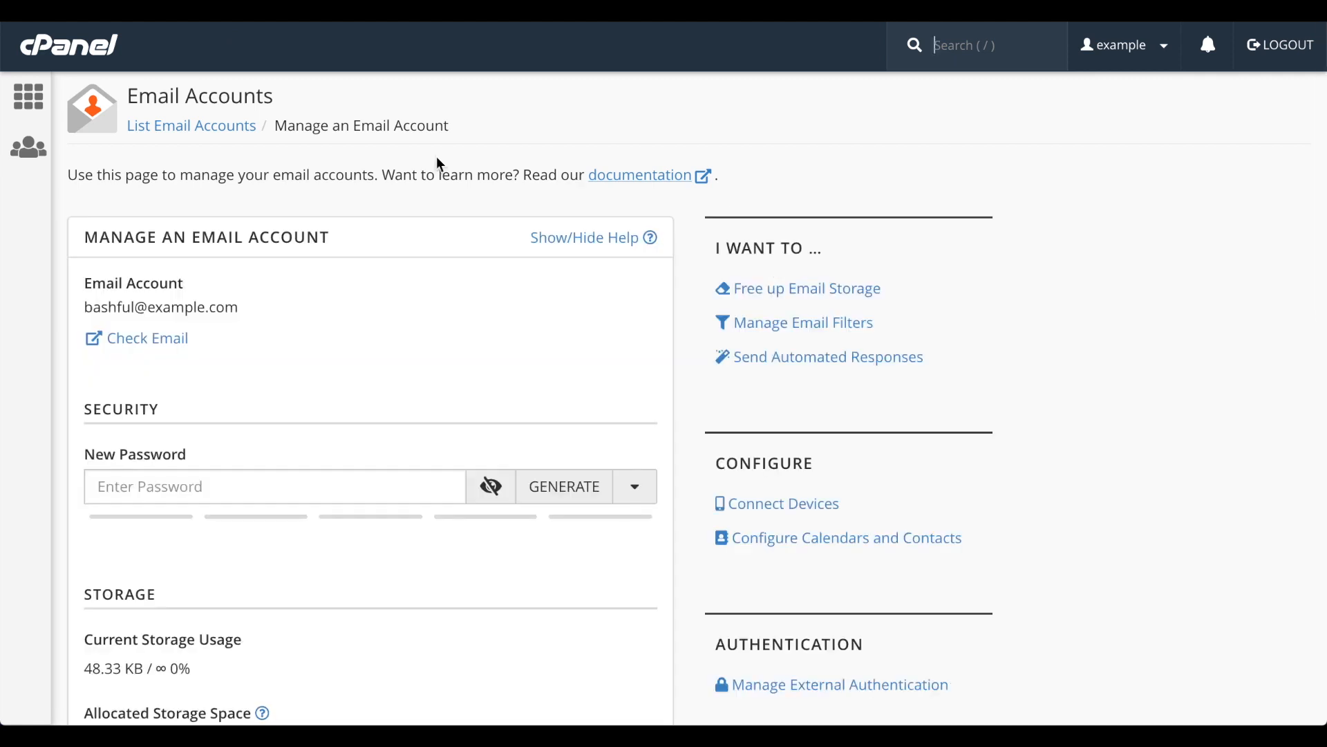
Manage the default account from the email account list and switch System-managed Address Book sharing off and back on.
{"action": "left_click", "coordinate": [222, 128]}
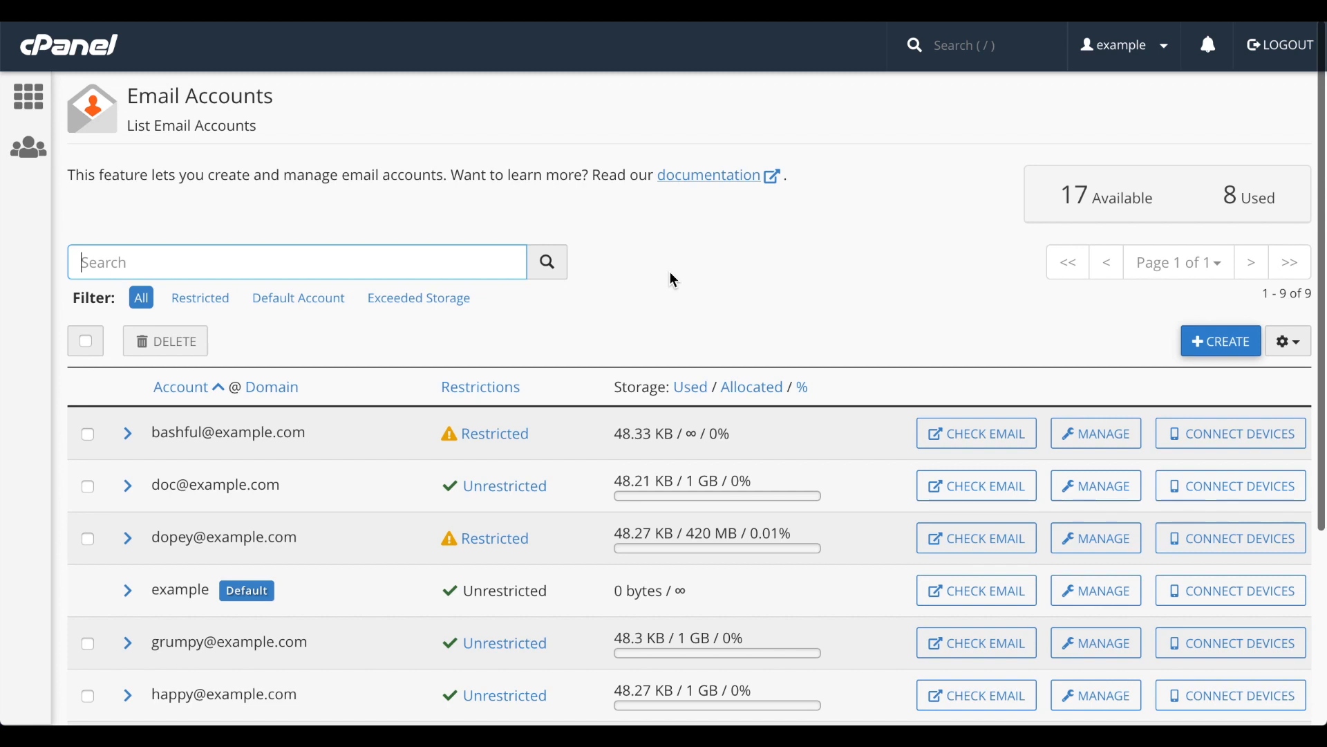
{"action": "left_click", "coordinate": [1090, 593]}
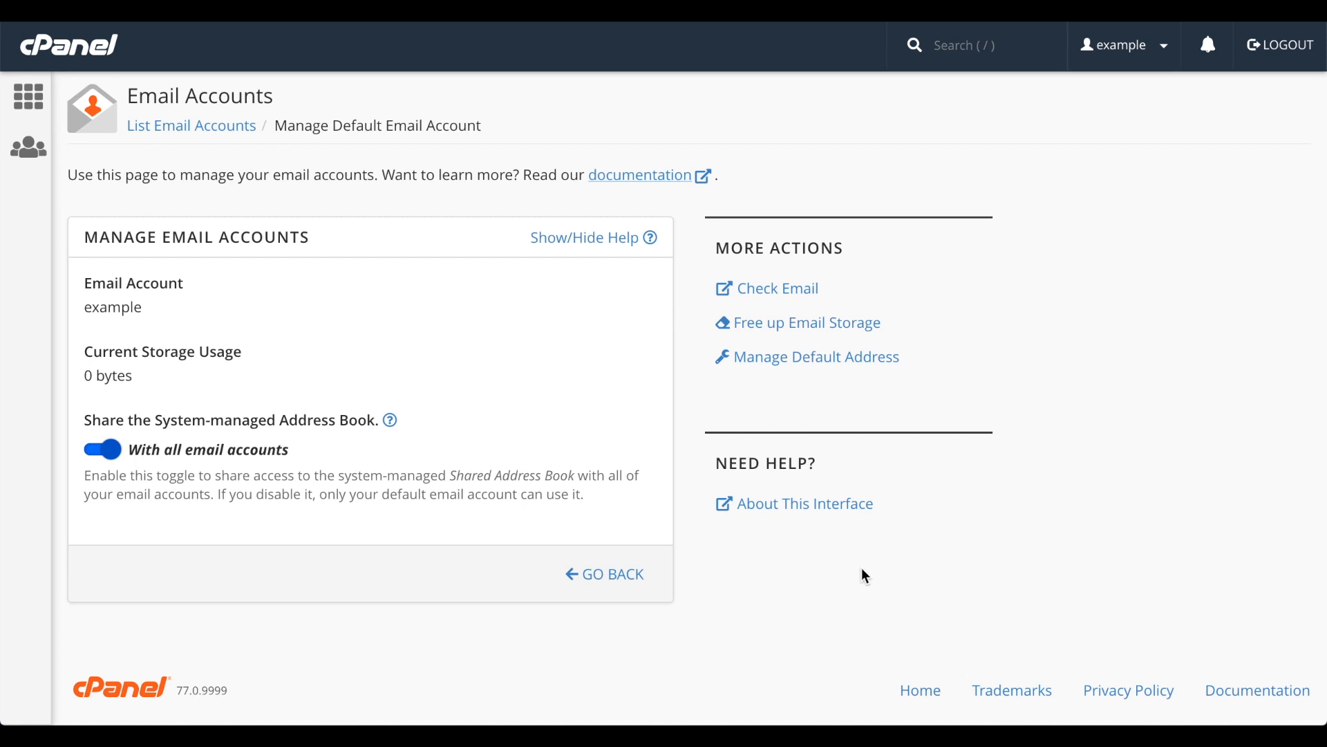
{"action": "left_click", "coordinate": [109, 450]}
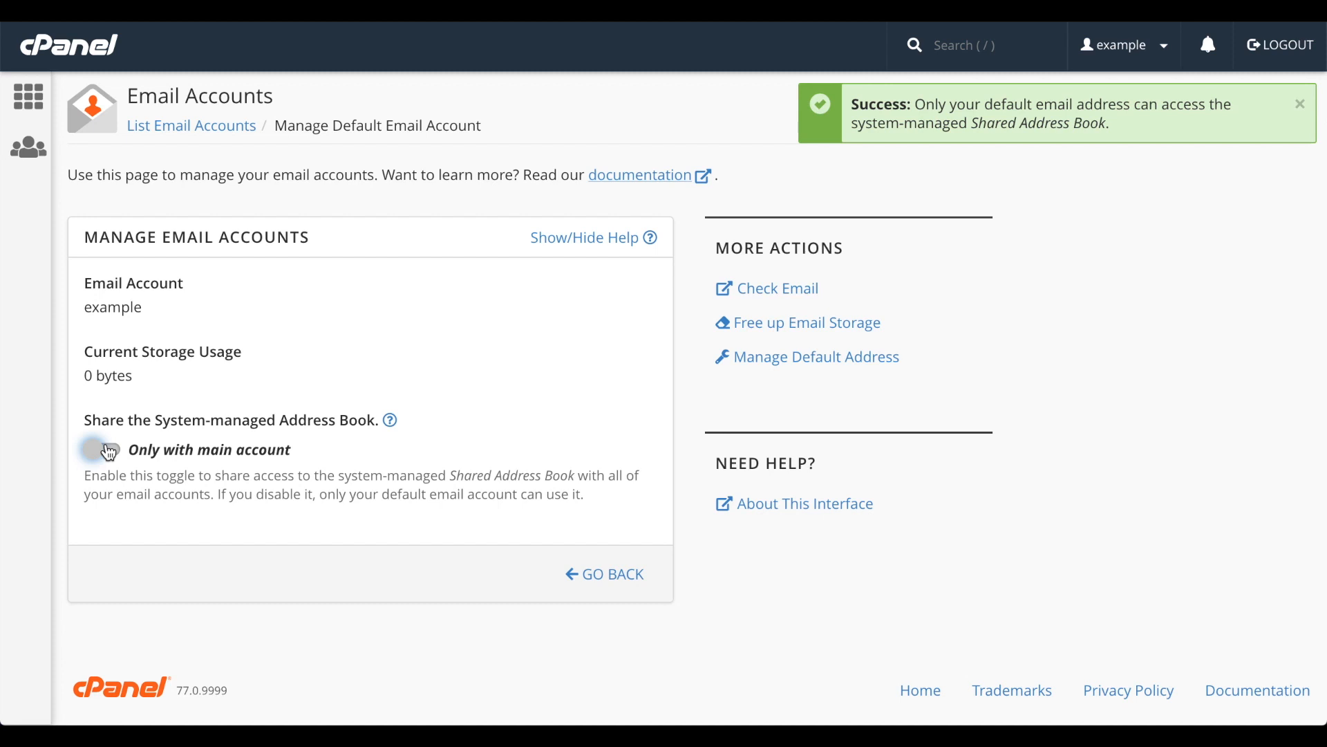
{"action": "left_click", "coordinate": [107, 450]}
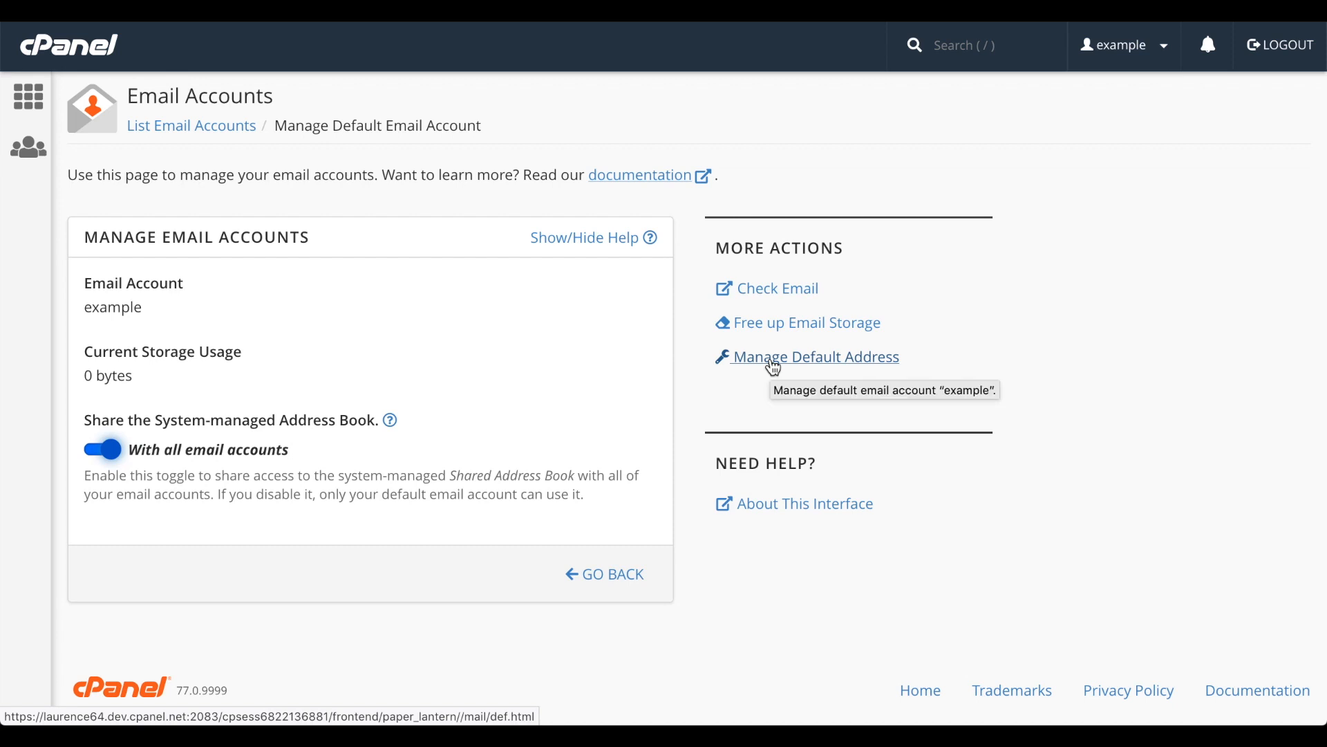
Open the Default Address settings for the default email account.
{"action": "left_click", "coordinate": [773, 360]}
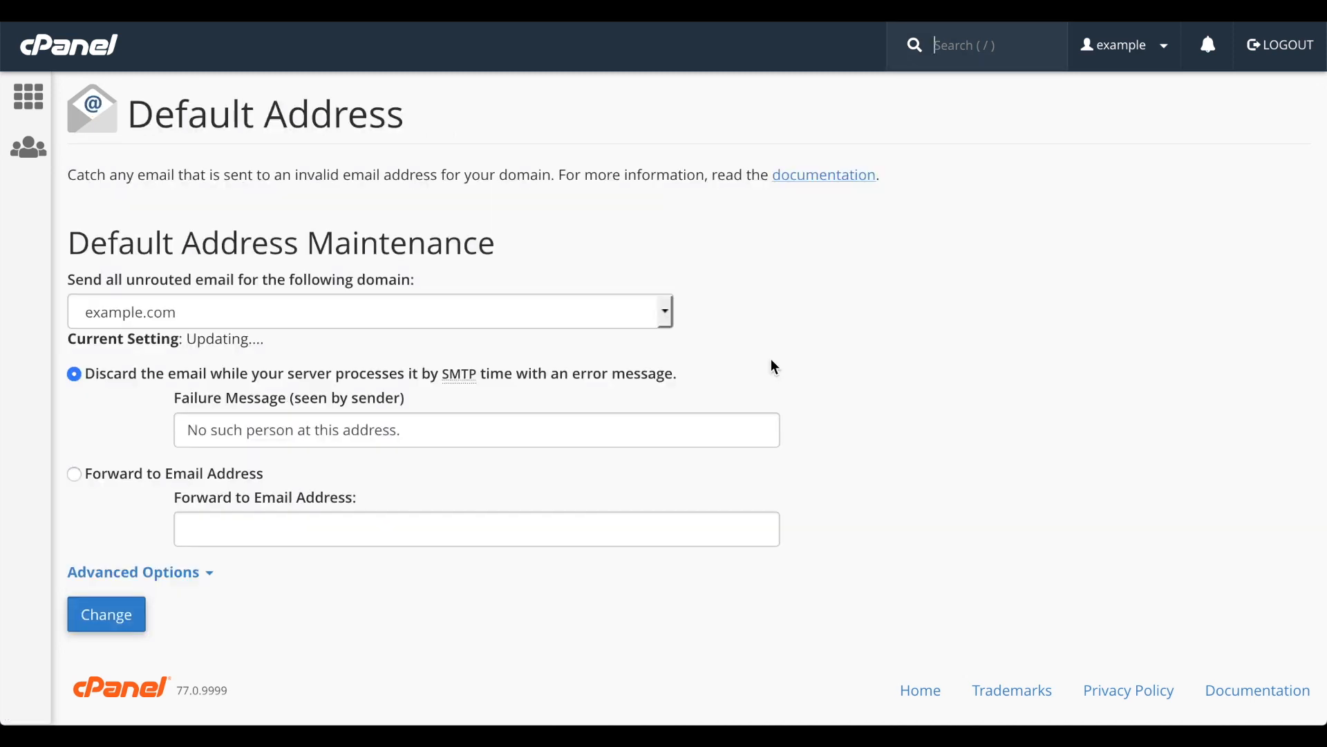